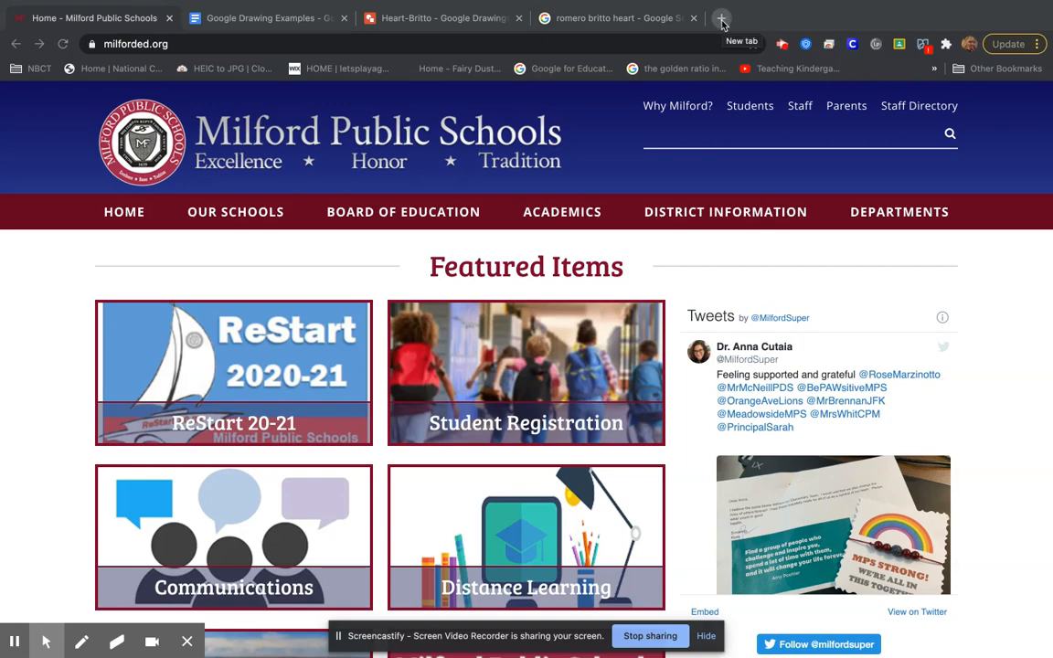
Step: Search Google for "google drawing" in a new browser tab and start a blank Google Drawings file from the results
click(721, 18)
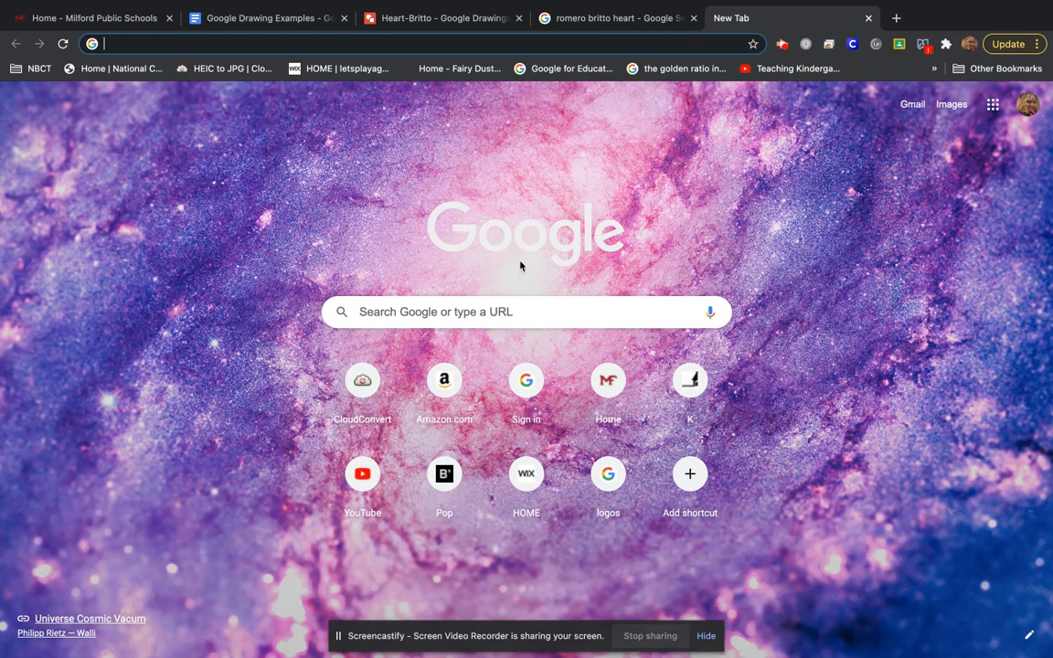
click(390, 310)
text(g)
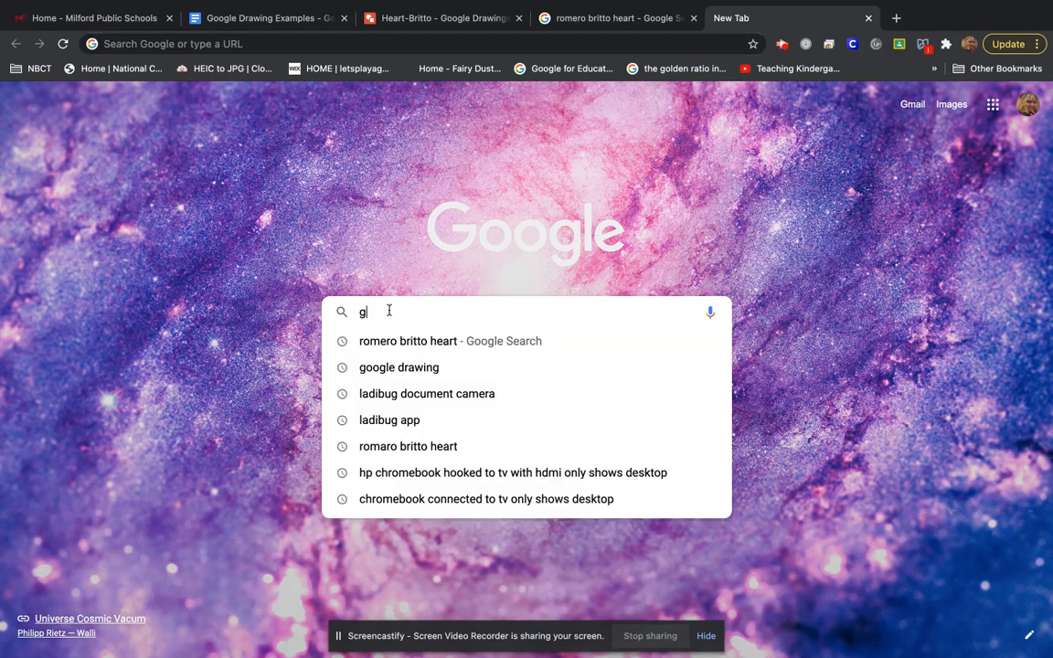
text(oogle)
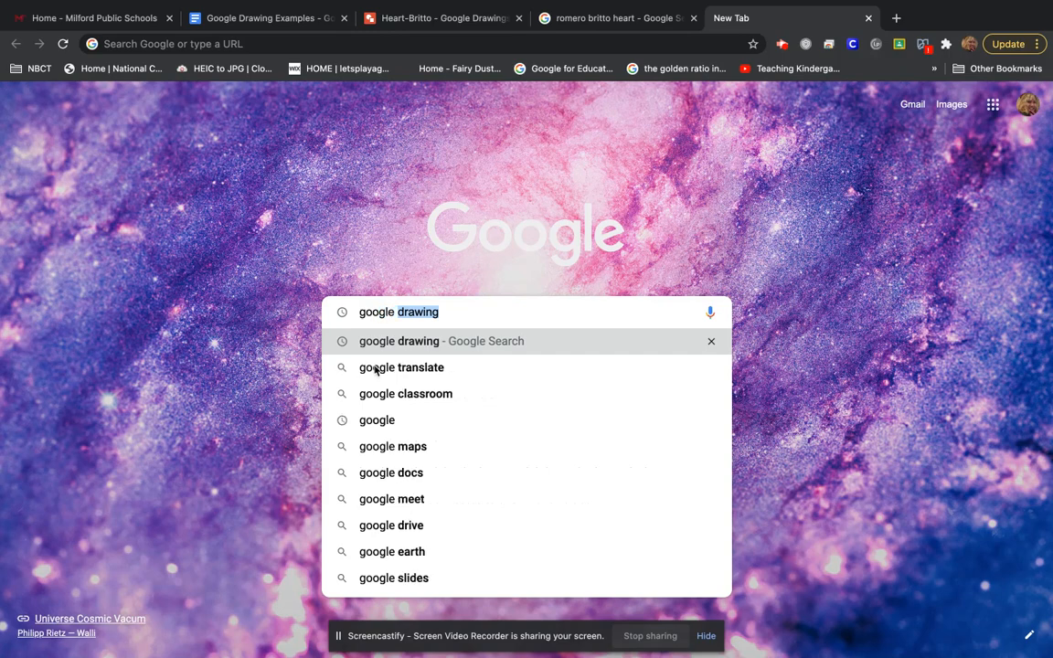
click(411, 345)
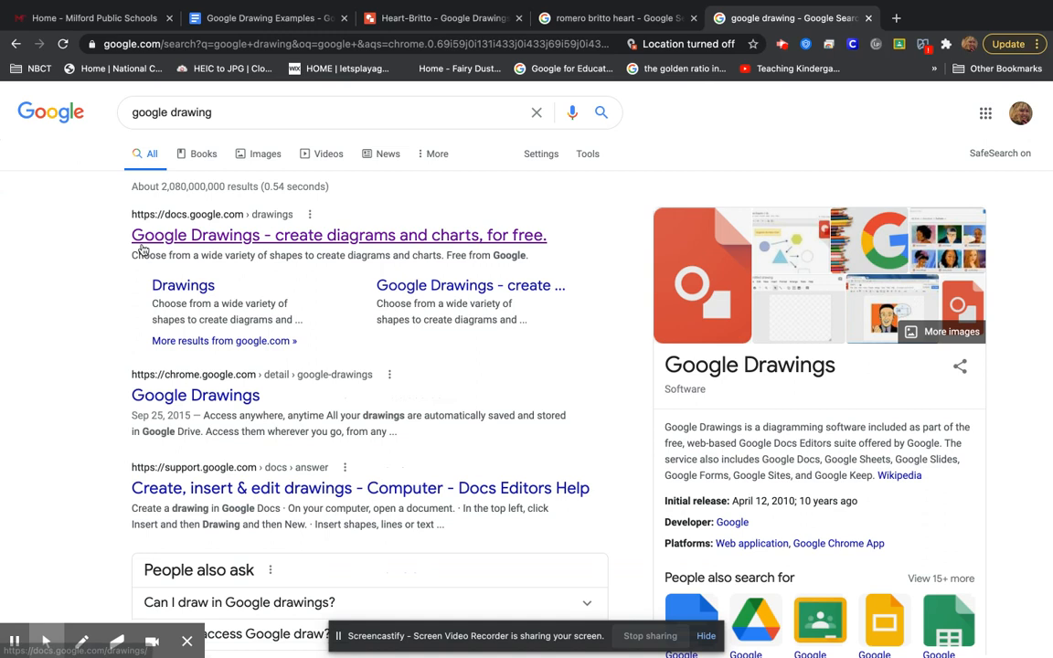
click(193, 243)
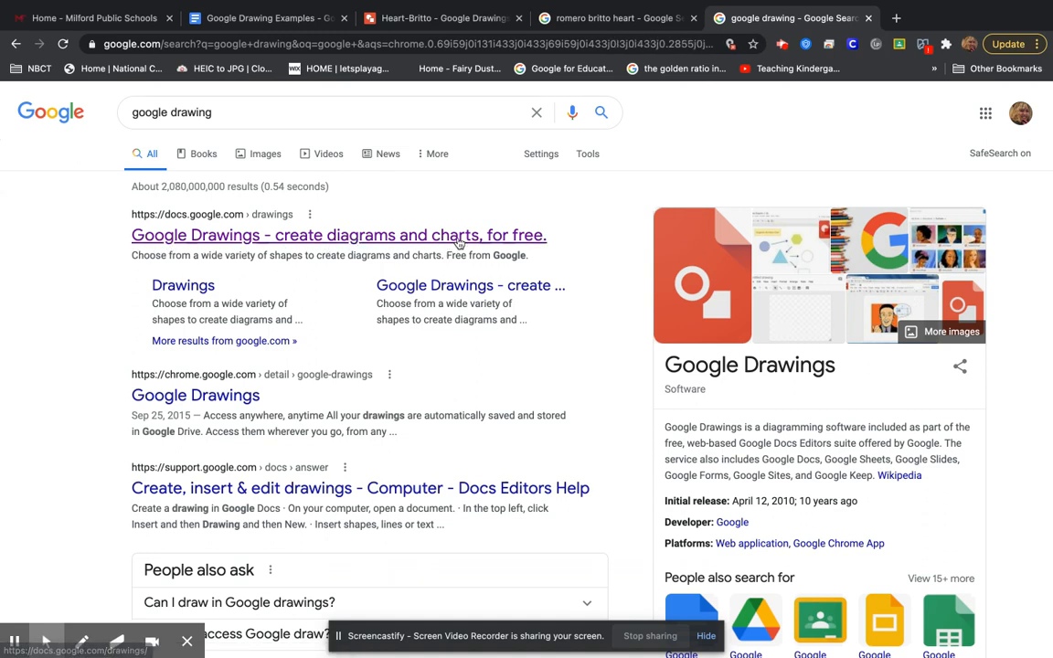
click(336, 237)
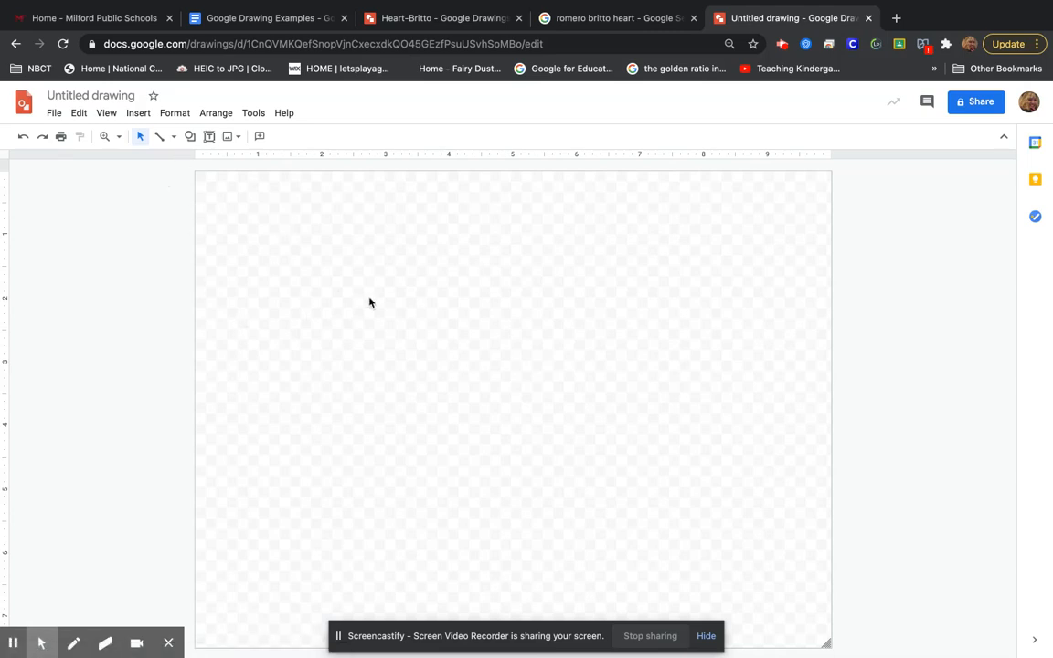
Step: Check the Romero Britto heart reference image and draw a heart about 4.4 inches wide in the middle of the blank drawing
click(615, 18)
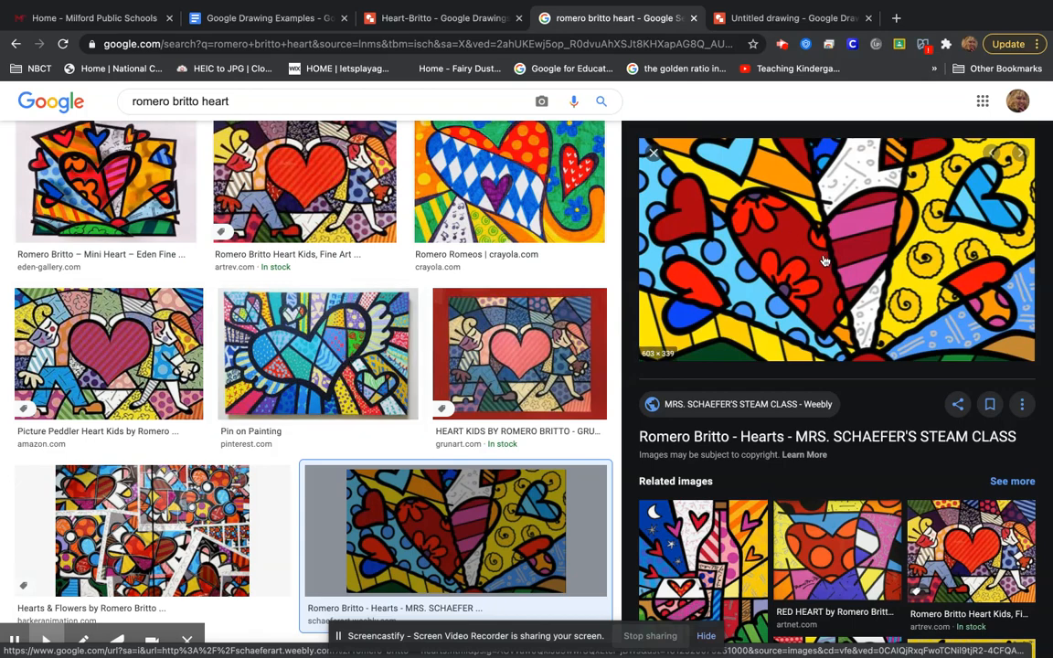
click(788, 20)
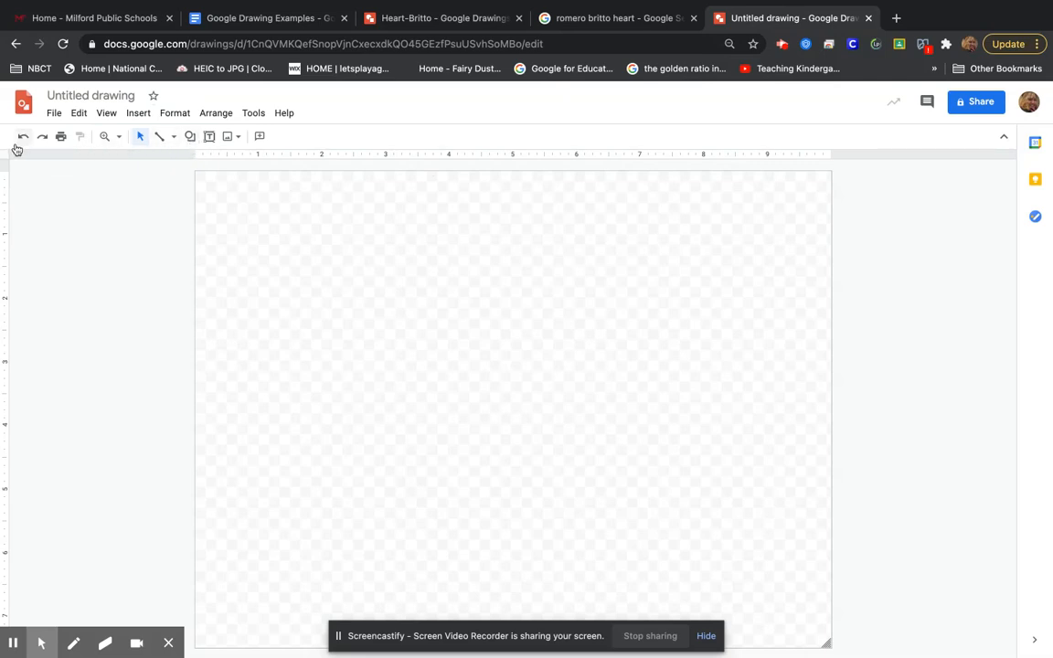
click(190, 139)
mouse_move(196, 163)
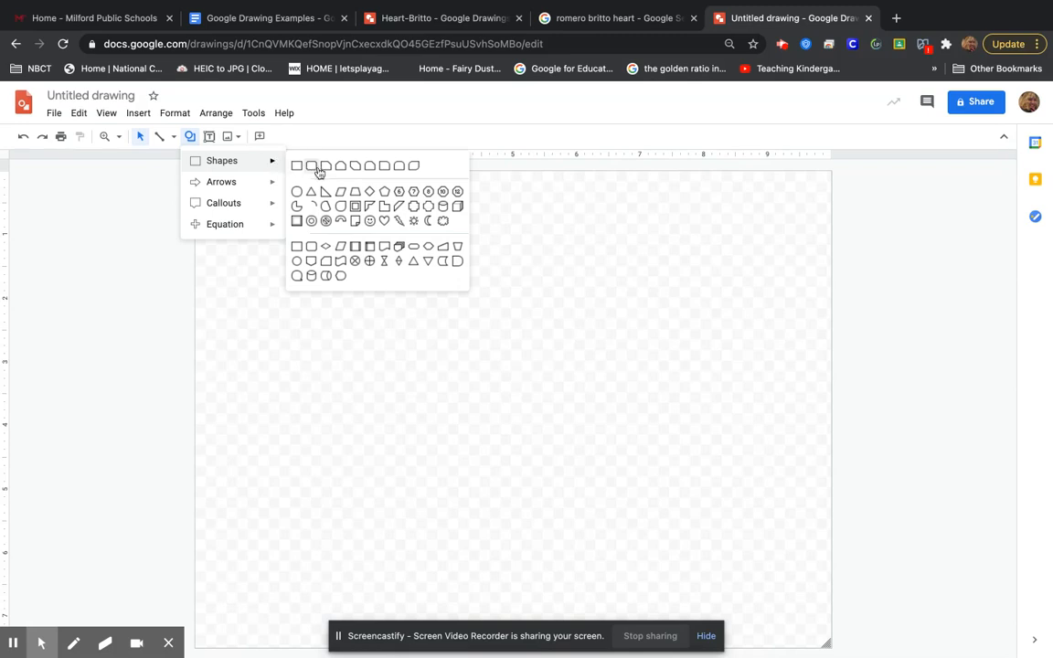
click(385, 222)
drag(381, 271, 661, 517)
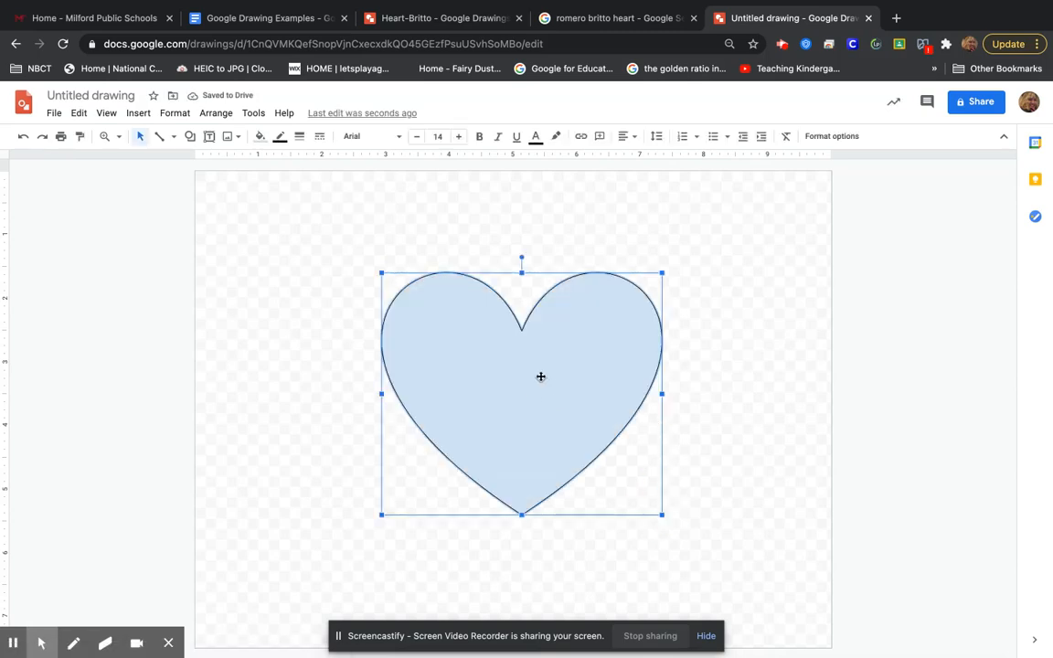
Step: Fill the heart with solid red and set its outline colour to black
click(259, 136)
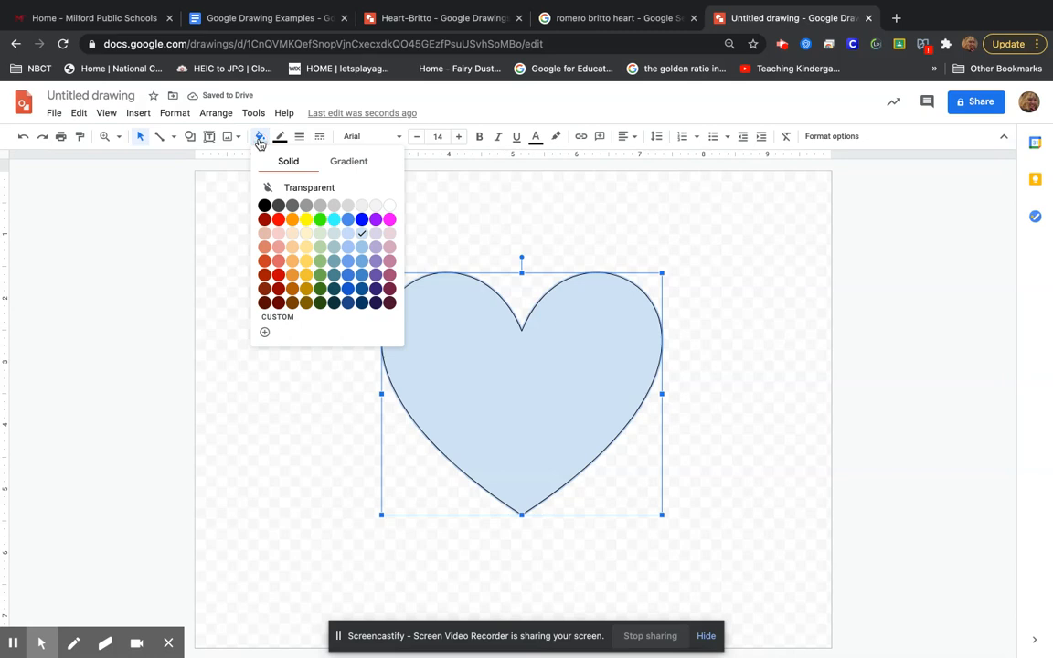
click(278, 219)
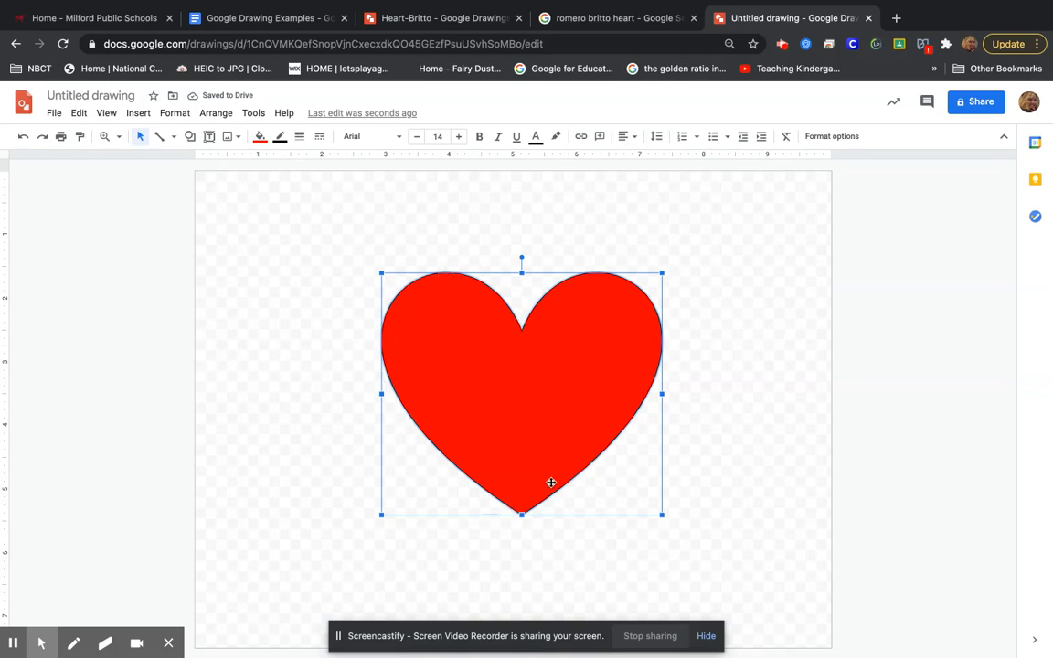
click(280, 143)
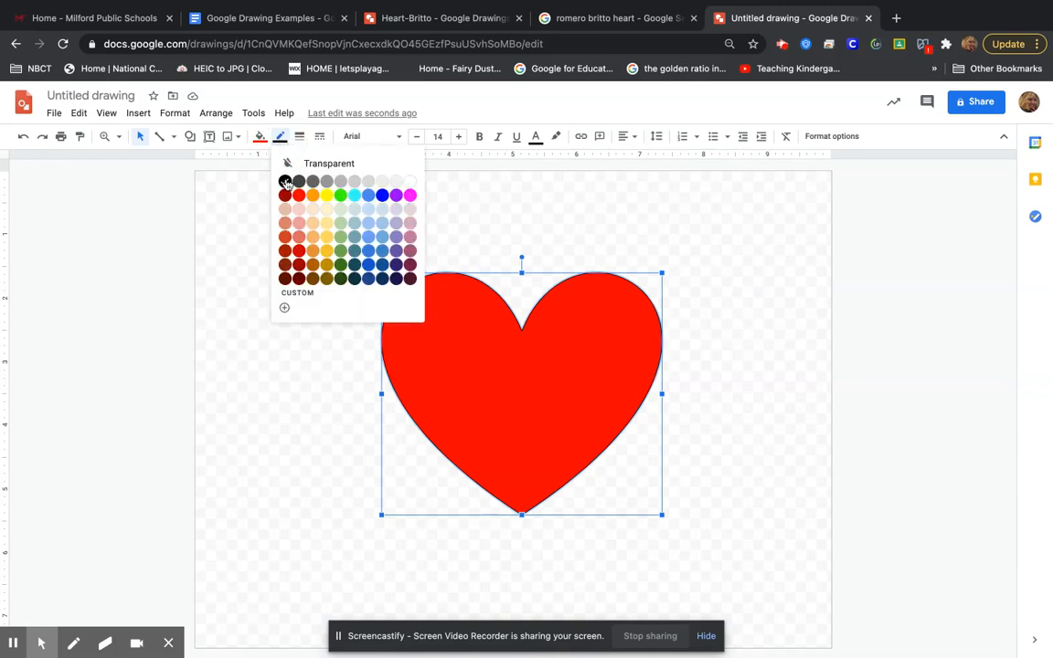
click(285, 180)
Step: Set the heart's outline weight to 24px and rotate the heart slightly counterclockwise
click(300, 137)
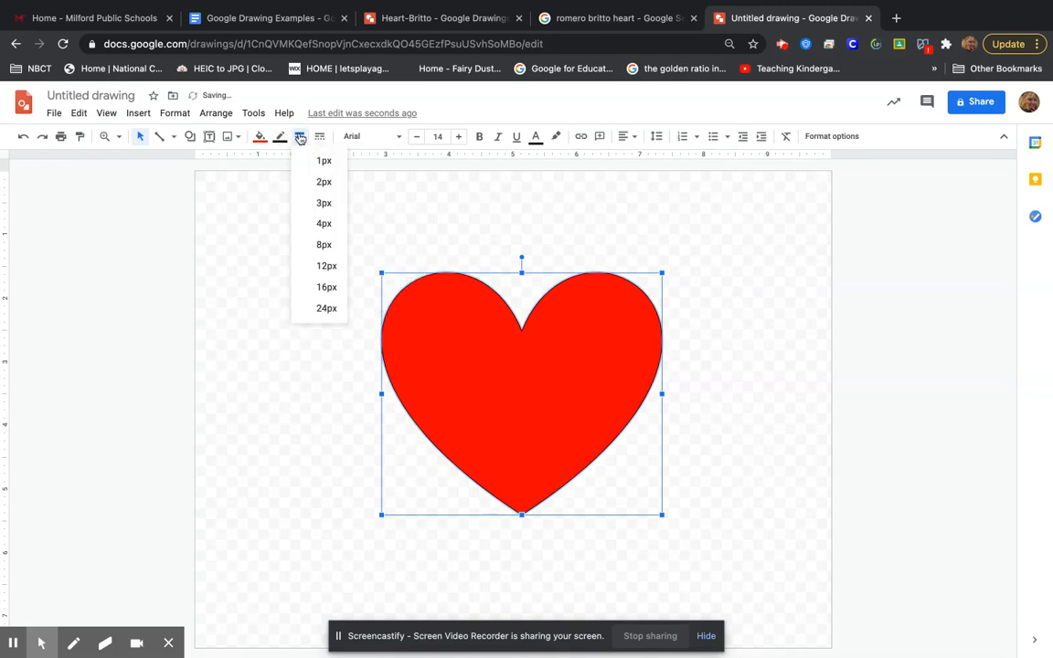
click(323, 225)
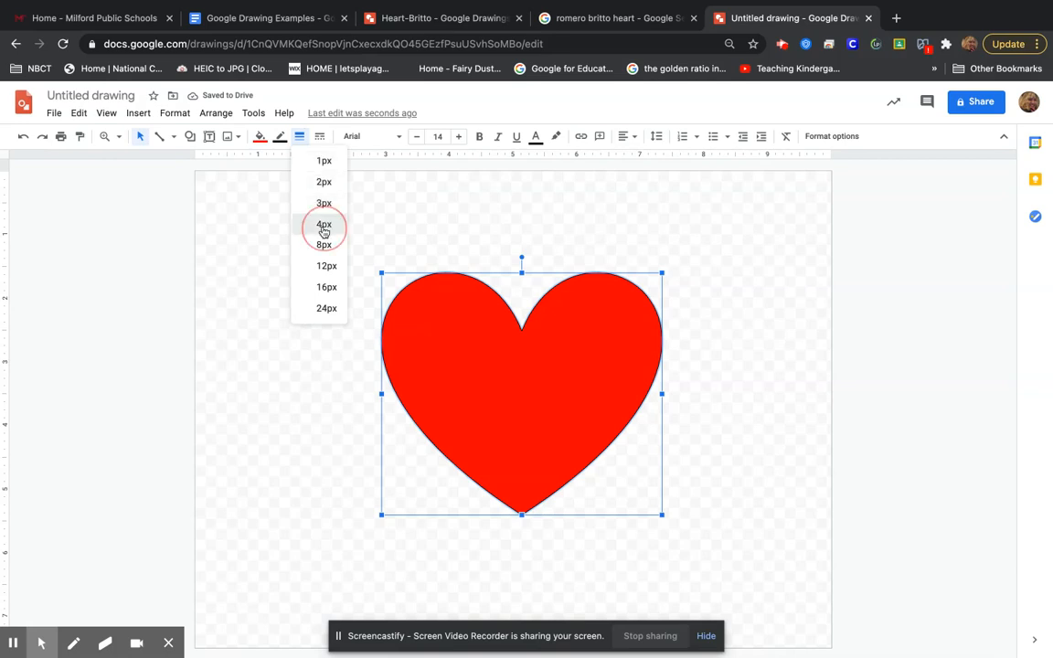
click(300, 137)
click(311, 244)
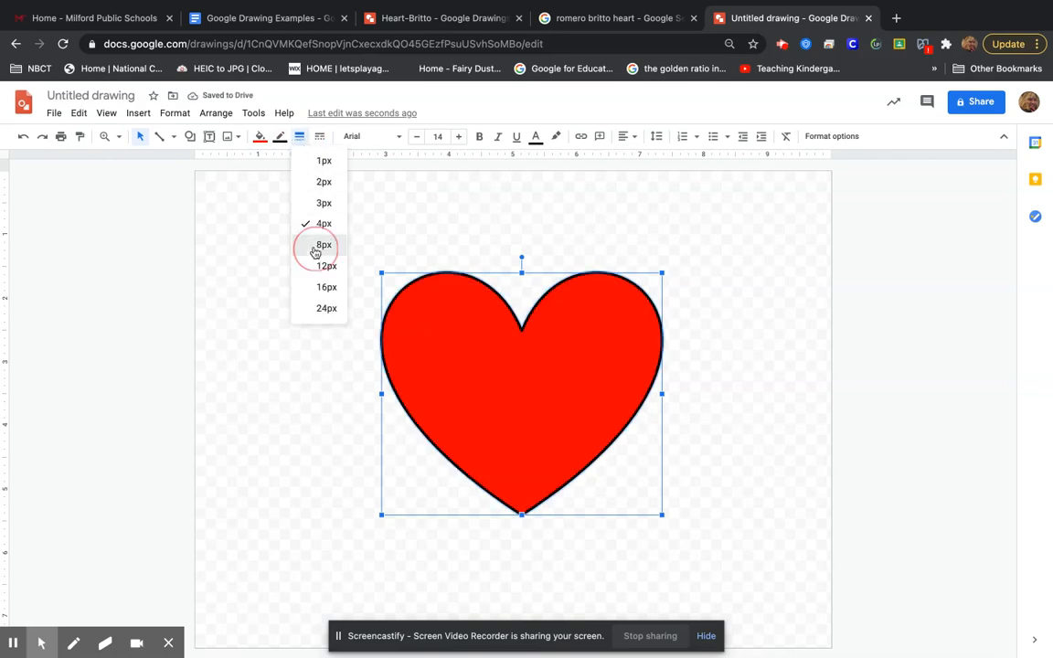
click(299, 137)
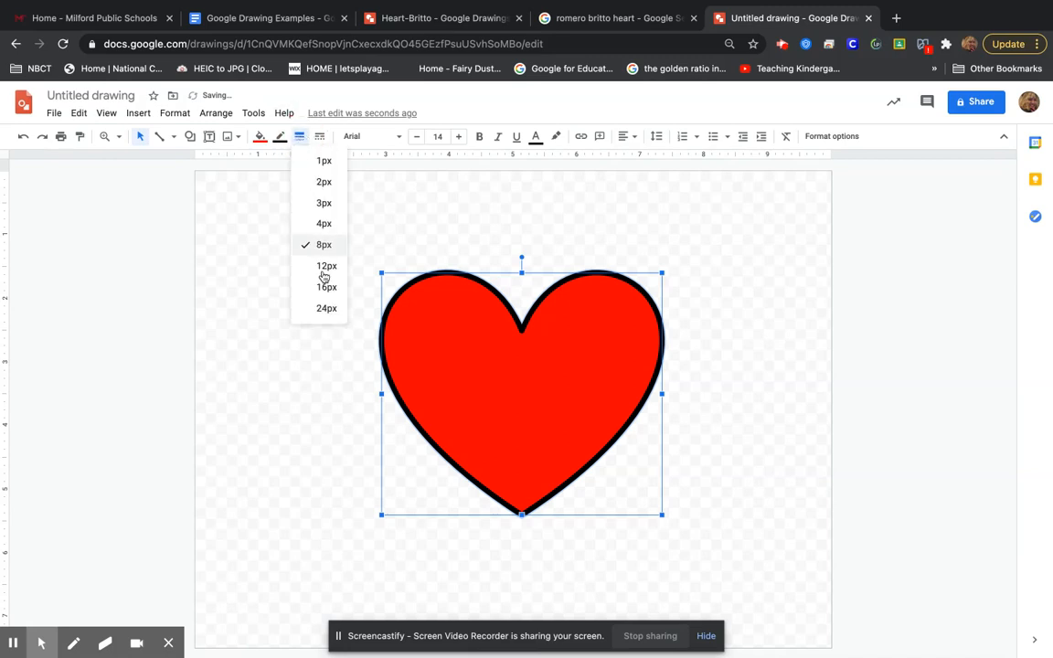
click(325, 308)
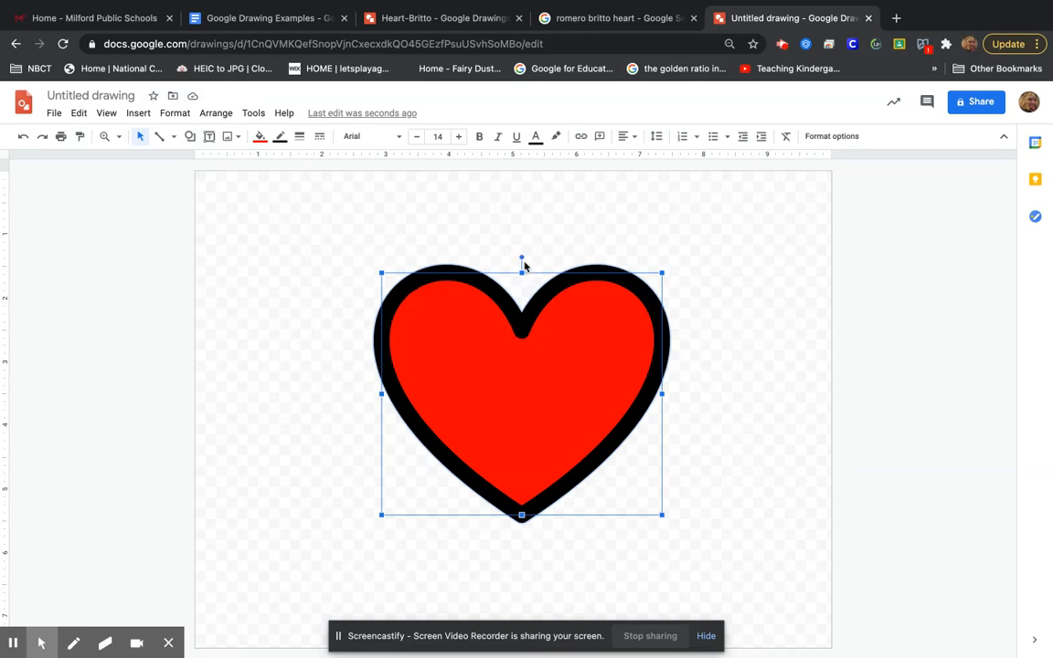
drag(521, 256, 497, 262)
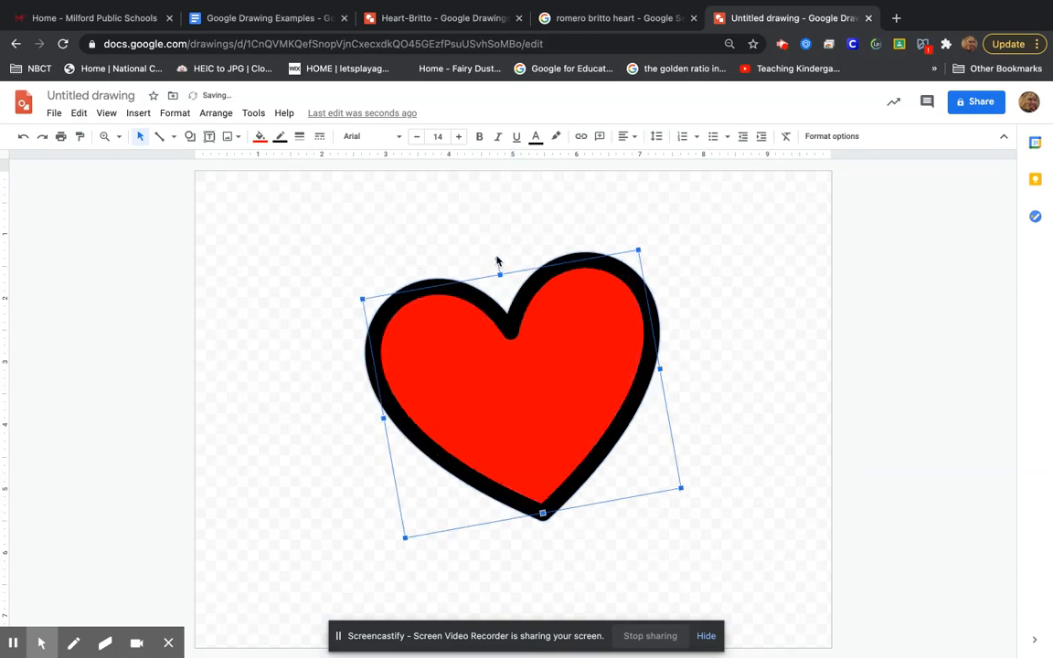
click(726, 439)
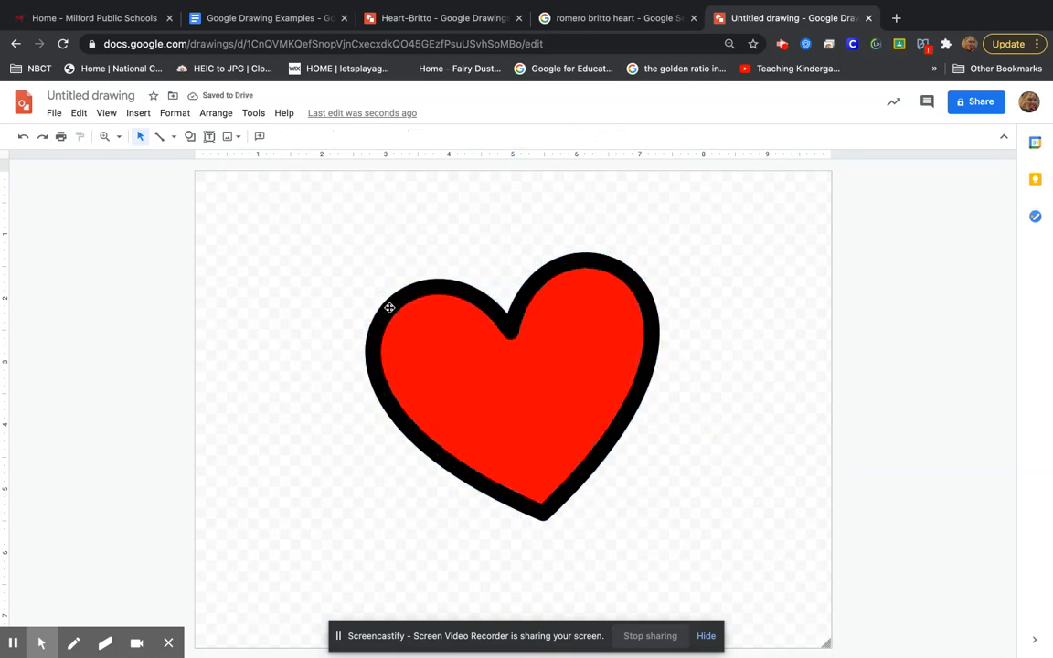
click(138, 114)
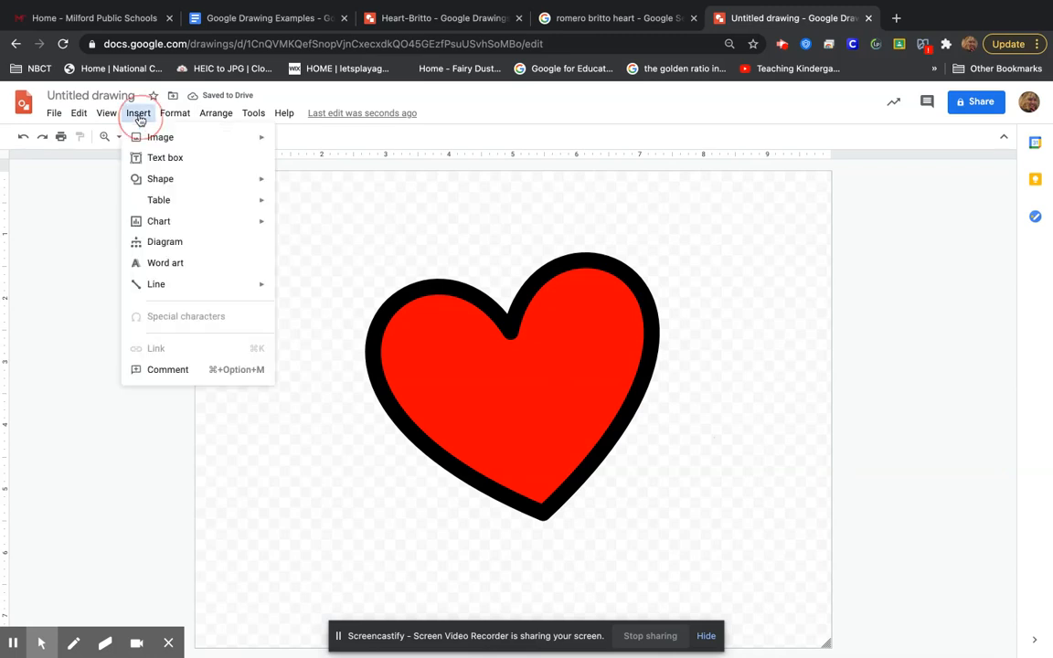
mouse_move(162, 141)
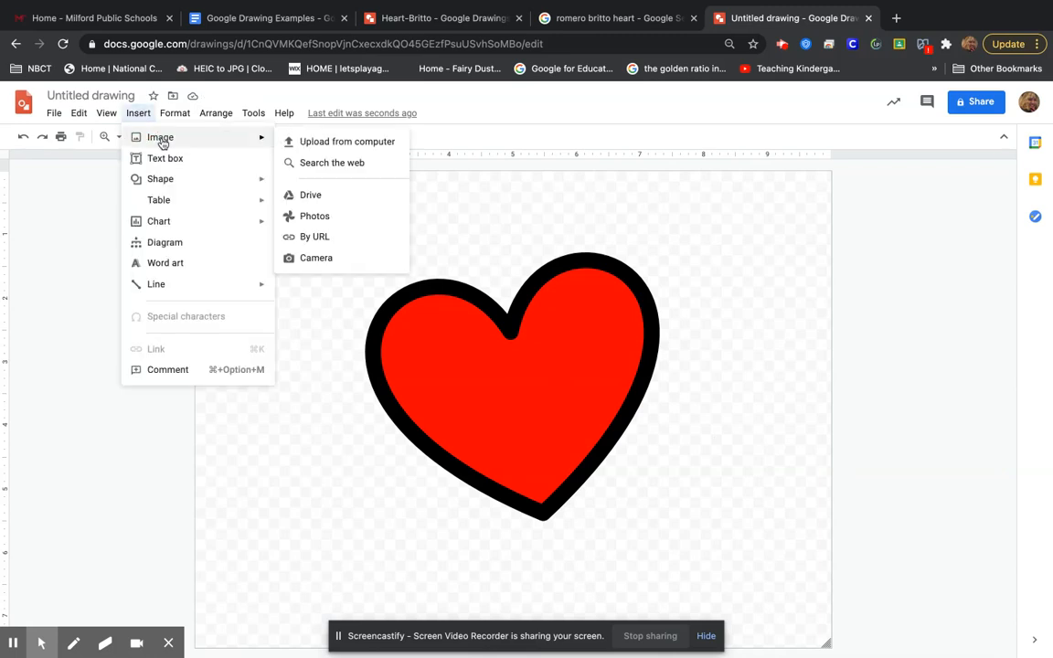
click(103, 321)
Step: Draw a rectangle about 4.6 inches wide from the canvas's upper-left corner, overlapping the heart, and fill it with solid yellow
click(190, 137)
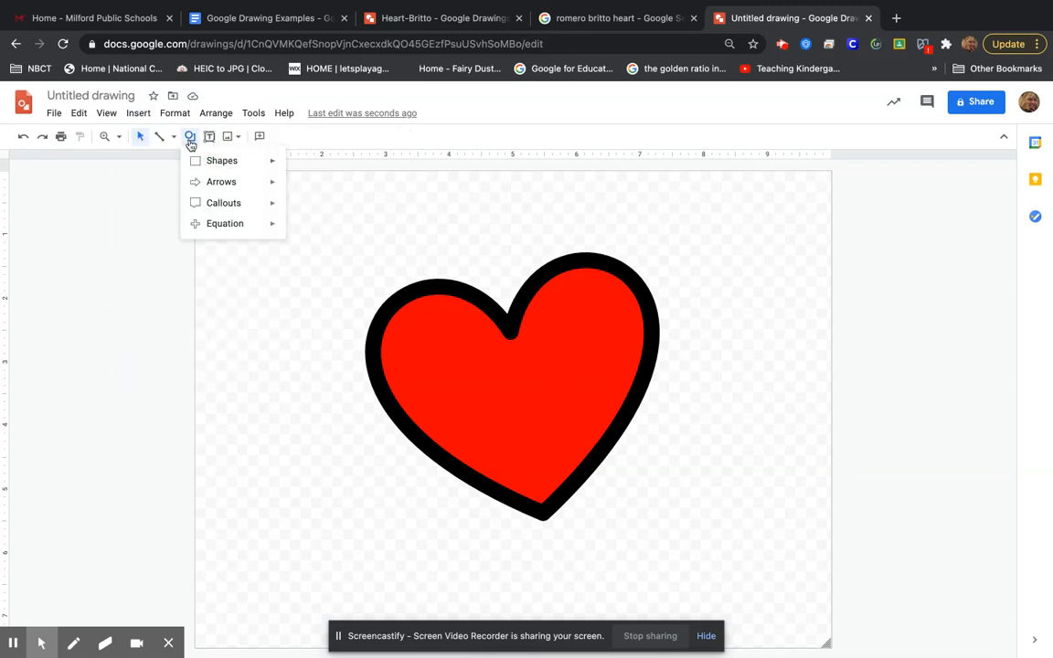
mouse_move(201, 164)
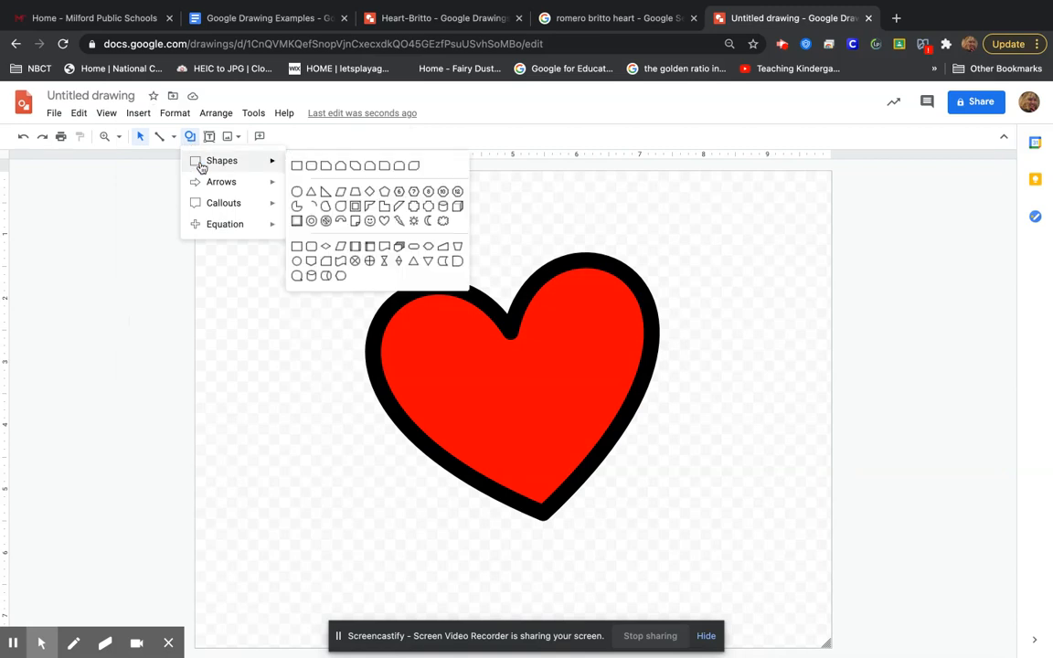
click(297, 167)
drag(195, 172, 489, 410)
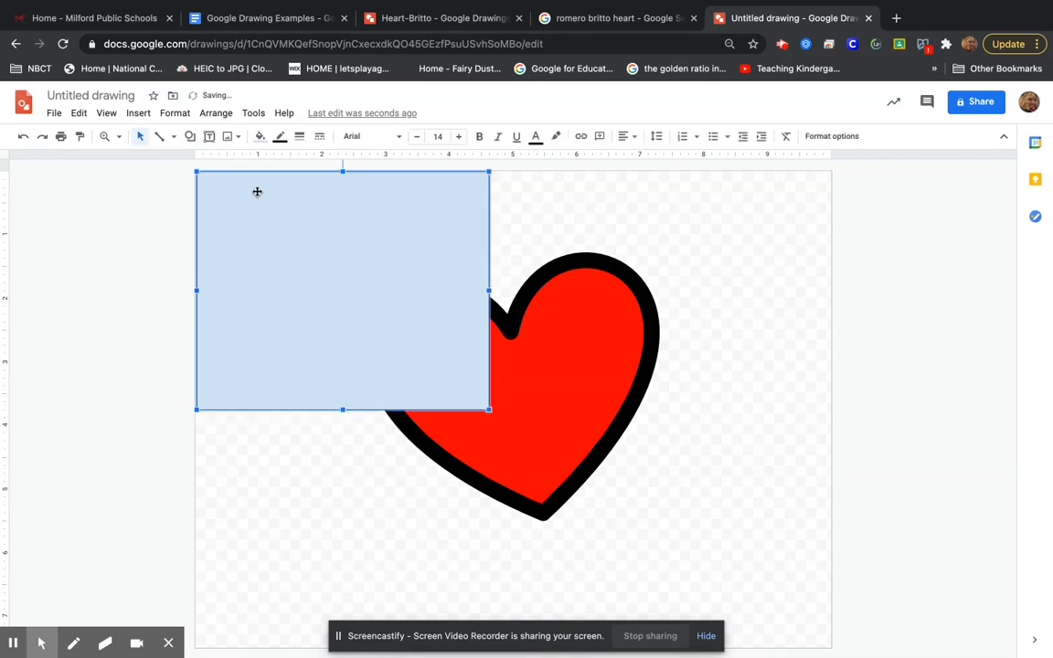
click(260, 137)
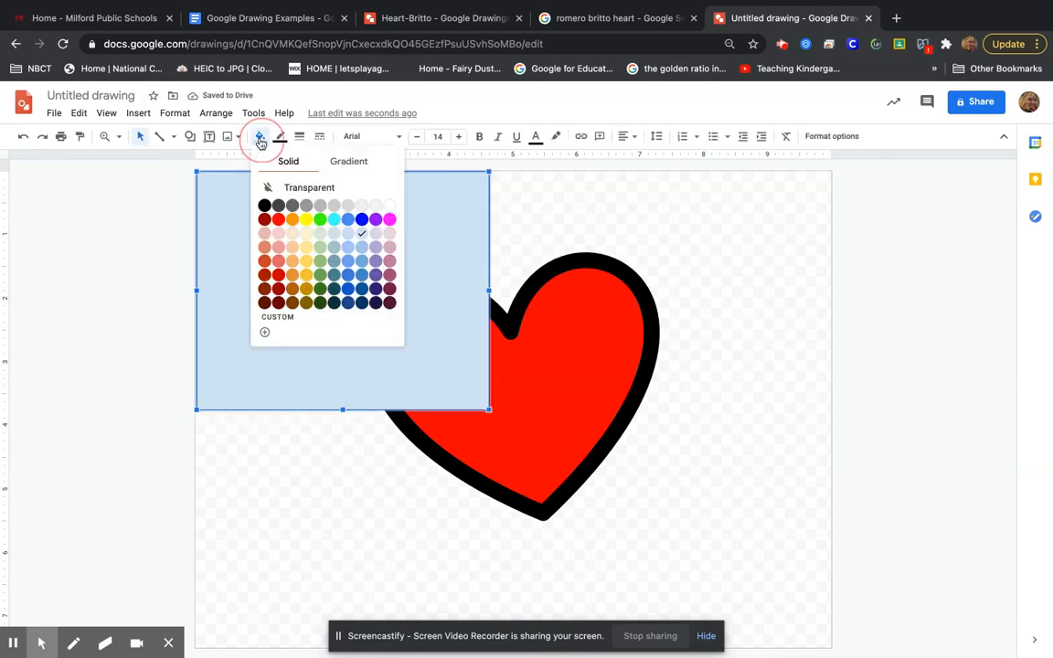
click(306, 219)
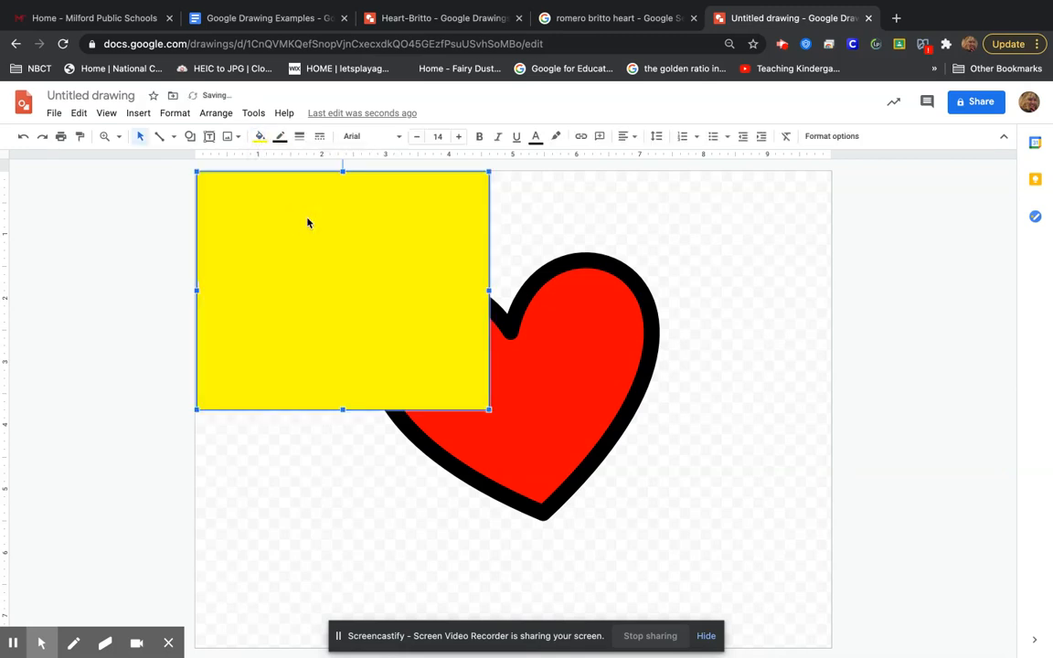
Step: Set the yellow rectangle's outline weight to 12px and enlarge the rectangle to about 5 inches wide from its lower-right corner
click(299, 136)
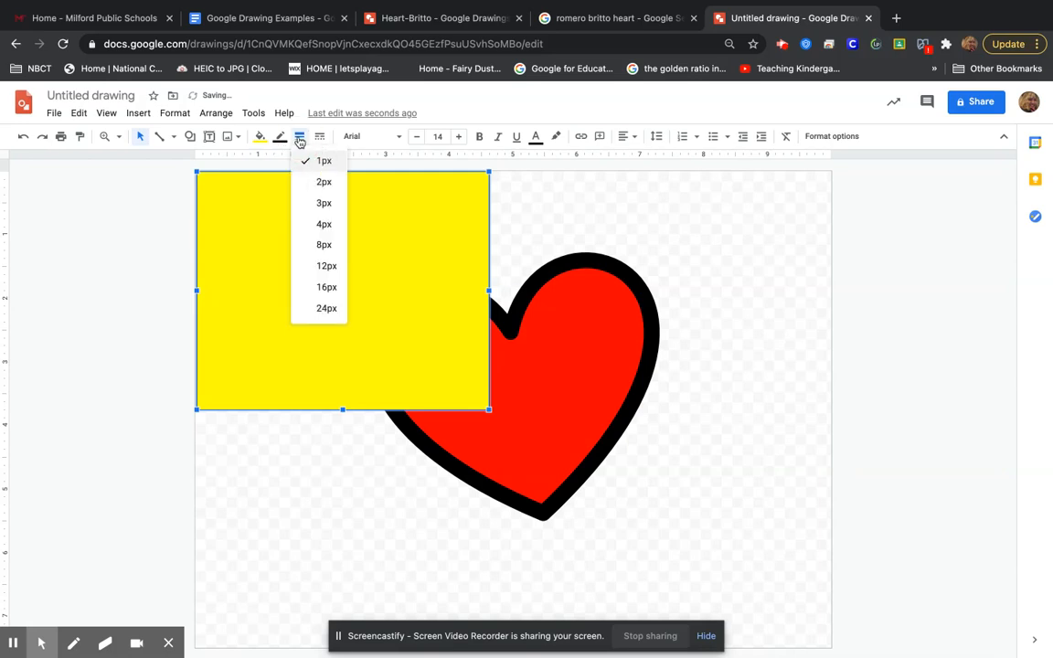
click(327, 308)
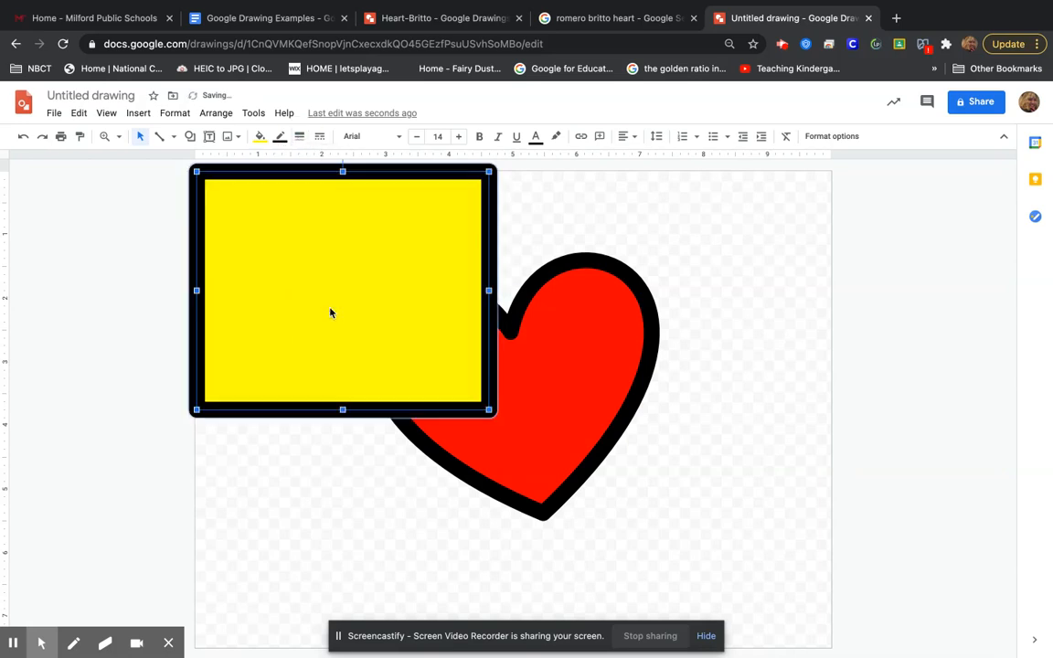
click(281, 138)
click(298, 136)
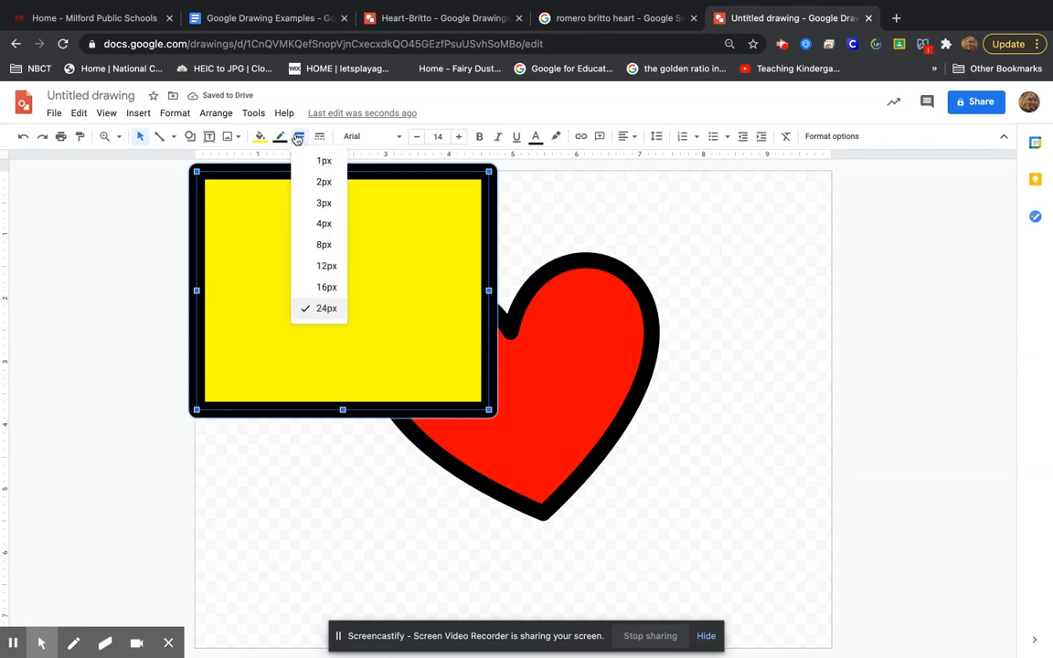
click(326, 266)
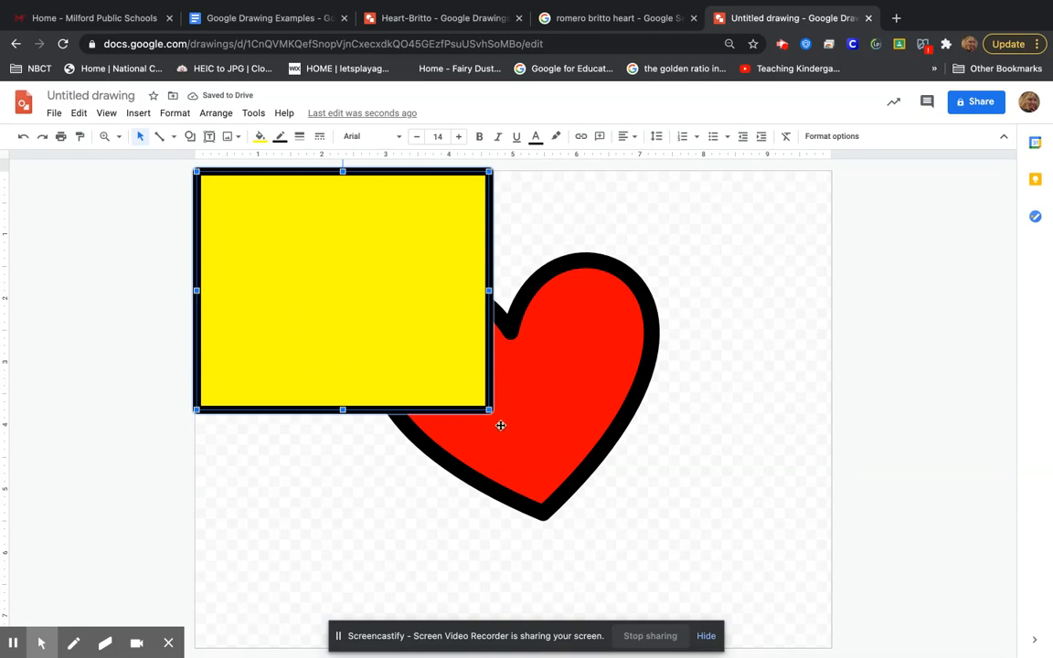
drag(489, 411, 516, 433)
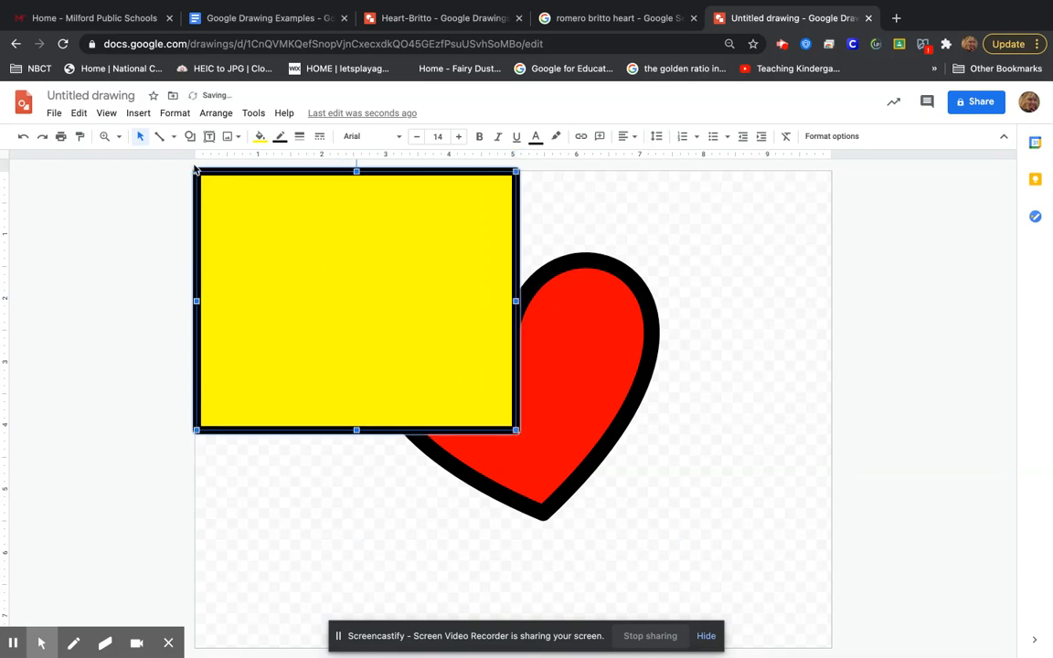
Step: Draw a circle about 0.8 inches wide near the yellow rectangle's left edge and fill it with solid magenta
click(190, 136)
mouse_move(220, 163)
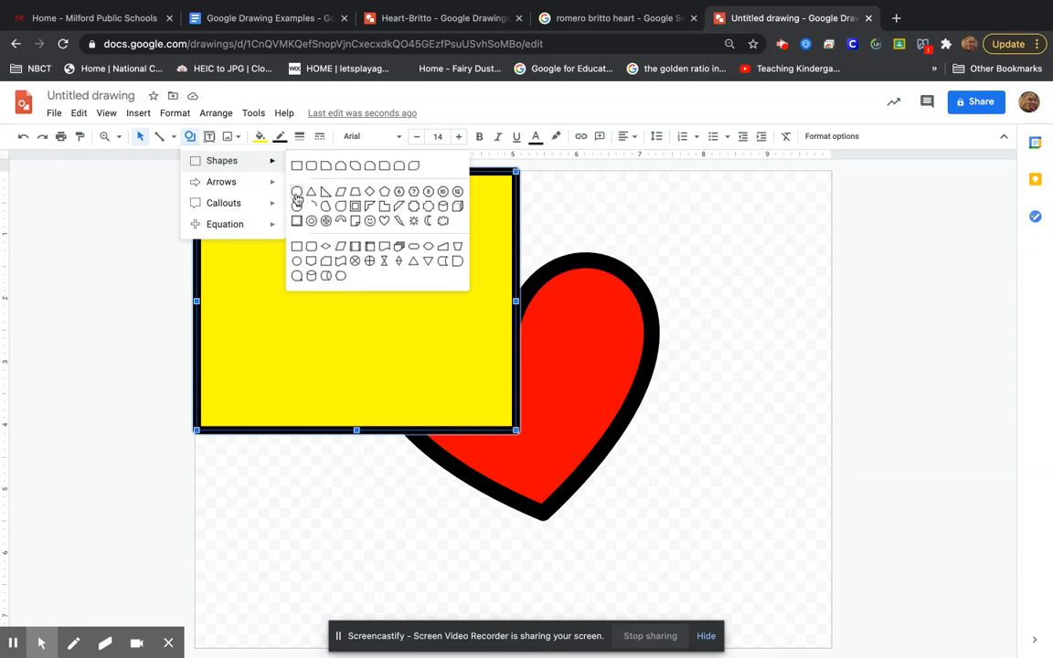
click(297, 193)
drag(231, 242, 283, 297)
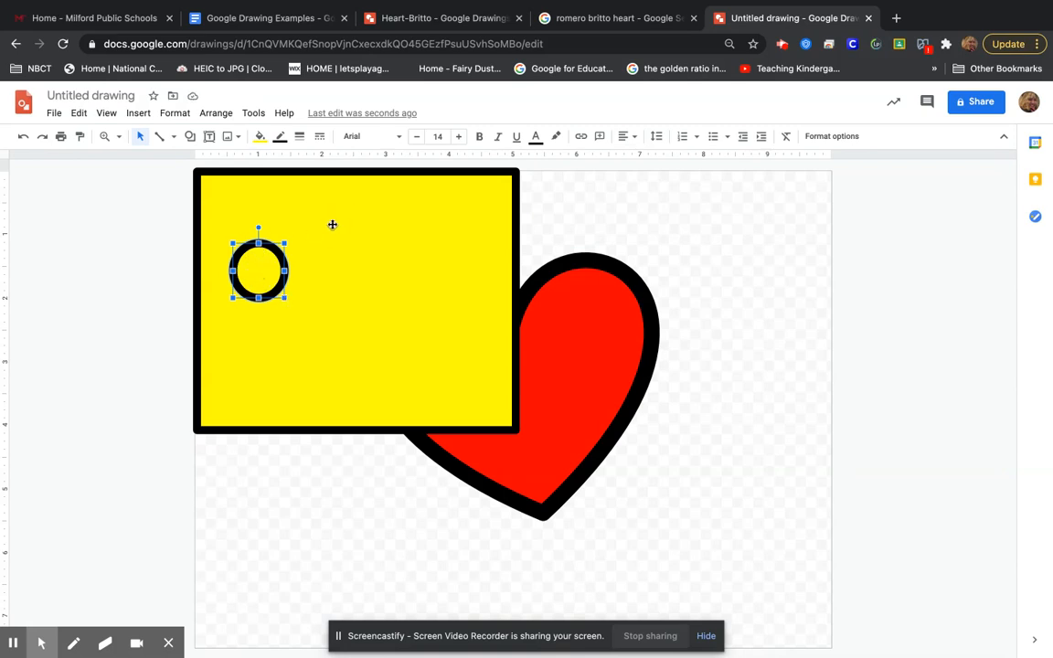
click(260, 137)
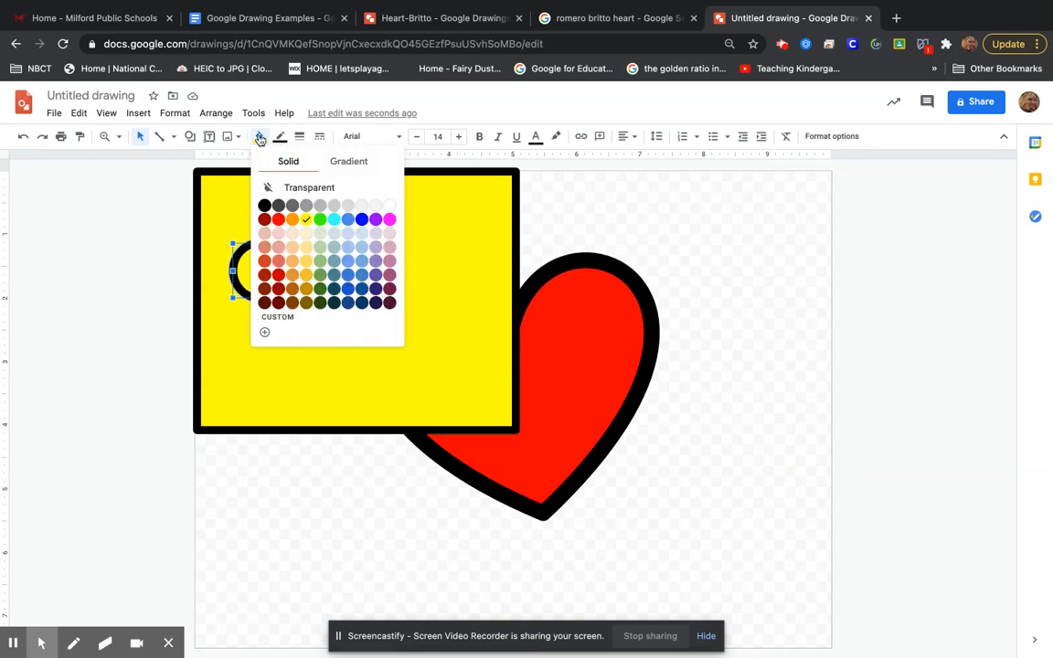
click(390, 222)
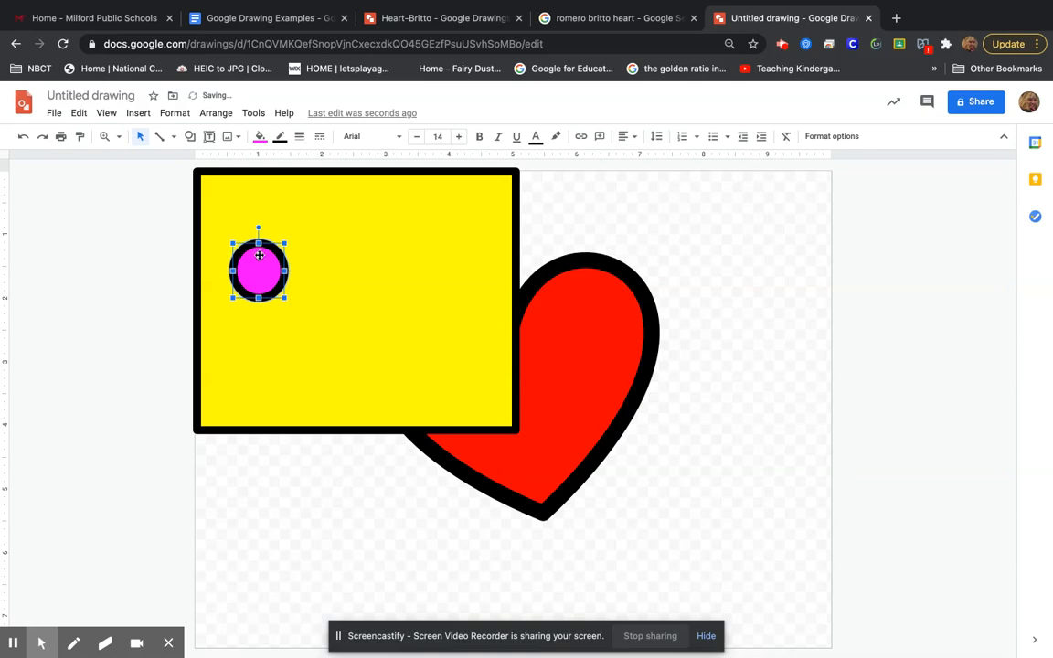
mouse_move(231, 271)
mouse_down()
mouse_move(212, 271)
mouse_move(229, 270)
mouse_up()
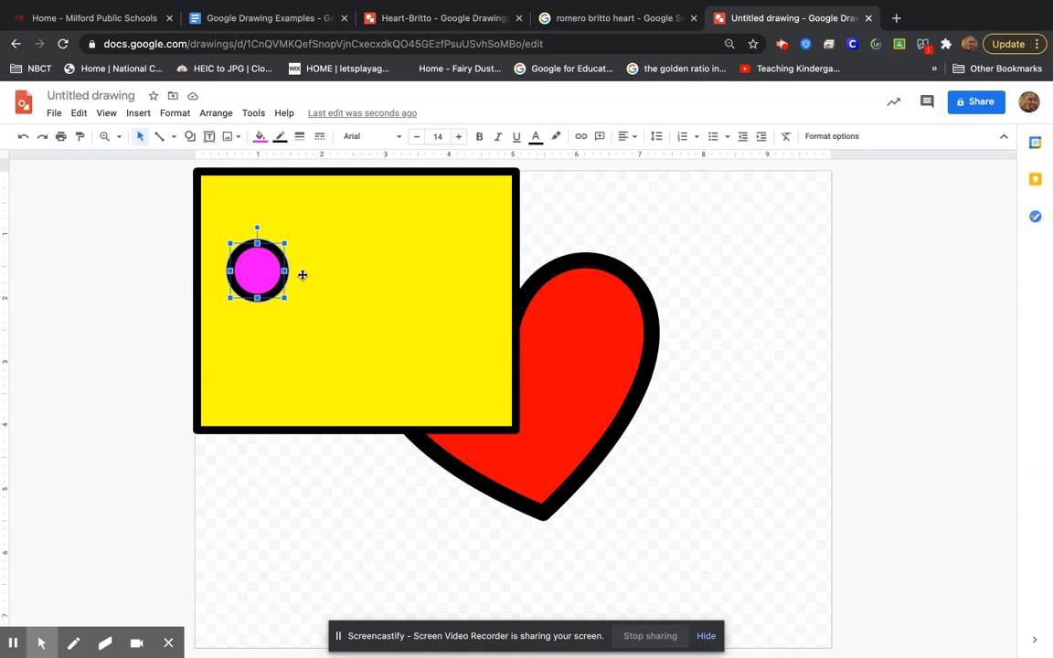
Step: Duplicate the magenta circle ten times
key(ctrl+d)
key(ctrl+d)
key(ctrl+d)
key(ctrl+d)
key(ctrl+d)
key(ctrl+d)
key(ctrl+d)
key(ctrl+d)
key(ctrl+d)
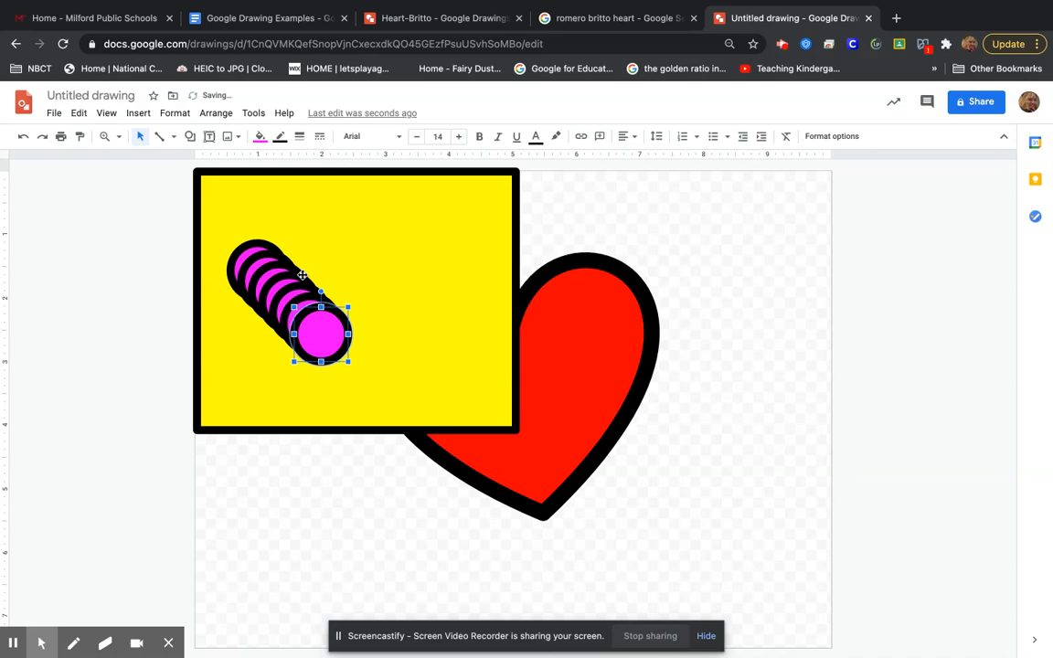
key(ctrl+d)
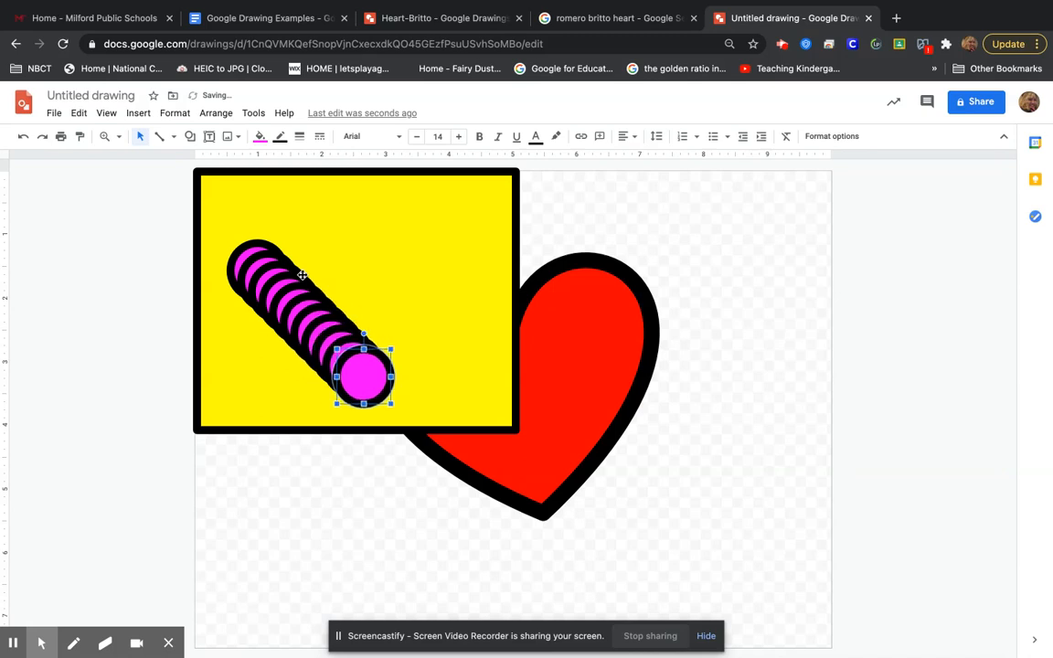
Step: Spread the overlapping magenta circle copies across the yellow rectangle in a scattered polka-dot pattern
drag(363, 369, 232, 199)
drag(366, 382, 321, 224)
drag(343, 343, 415, 192)
drag(329, 346, 402, 274)
drag(300, 307, 348, 317)
drag(266, 280, 417, 359)
Step: Shrink three magenta circles across the rectangle's middle row to about half an inch wide
click(443, 364)
drag(402, 269, 448, 292)
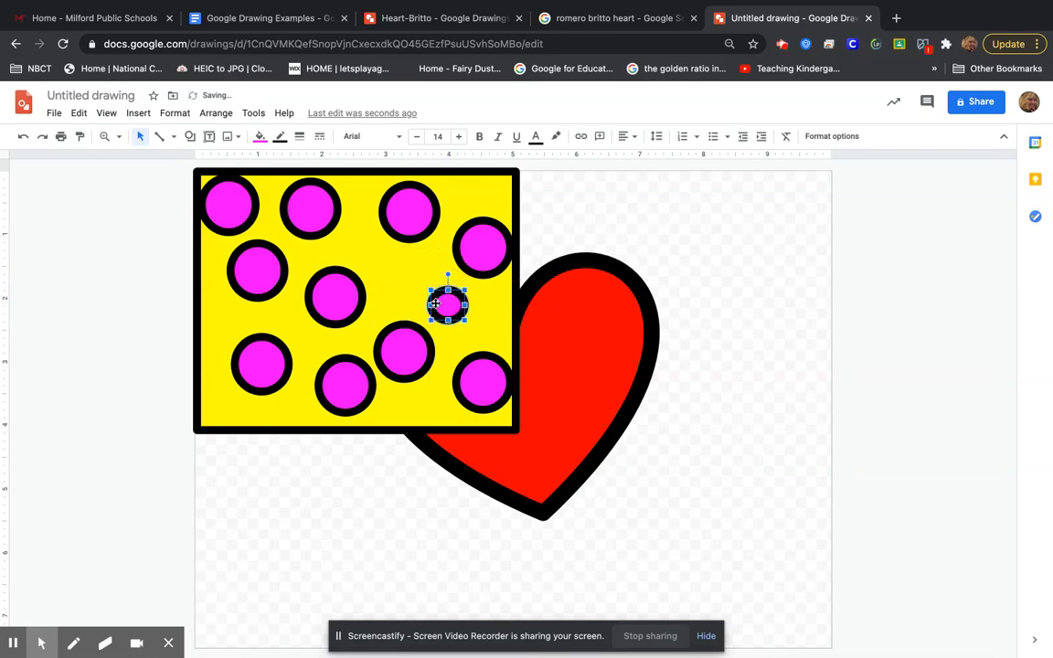
click(329, 285)
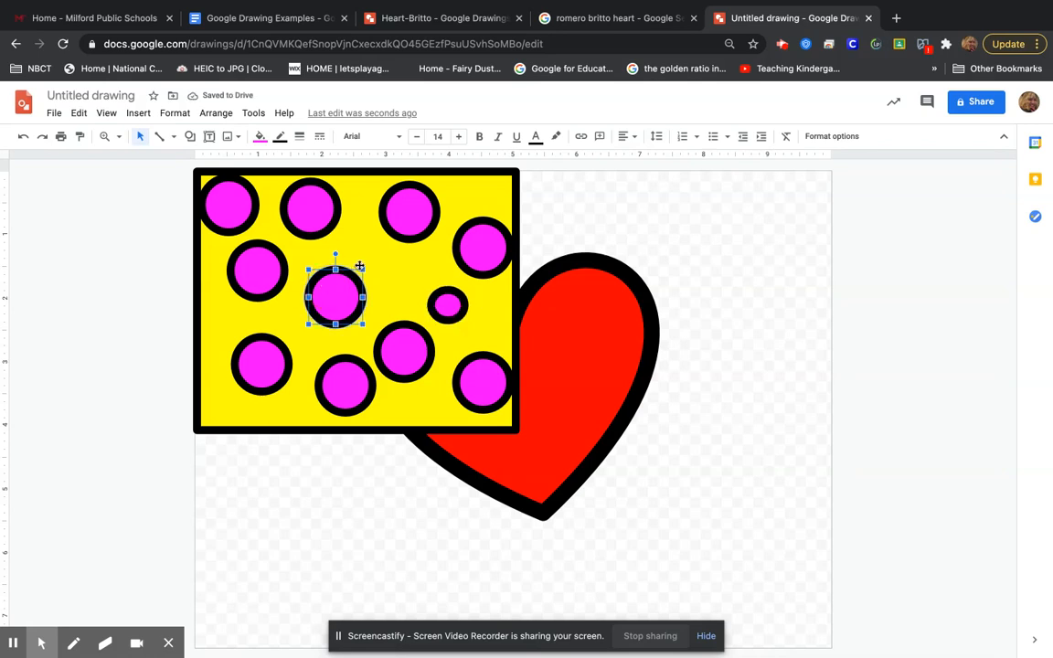
drag(364, 269, 337, 297)
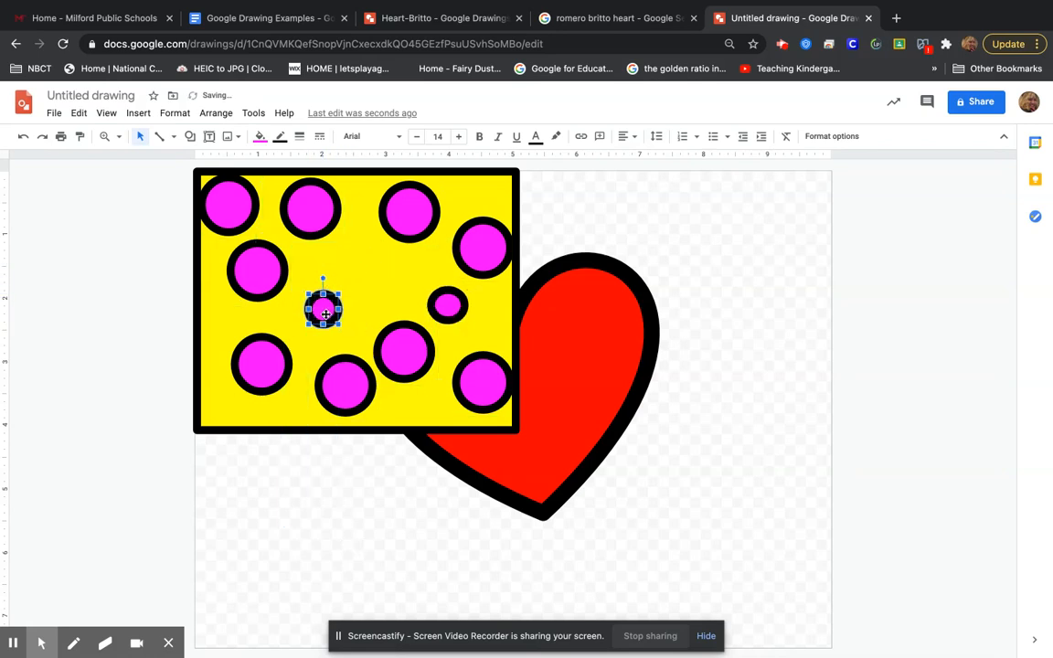
click(447, 304)
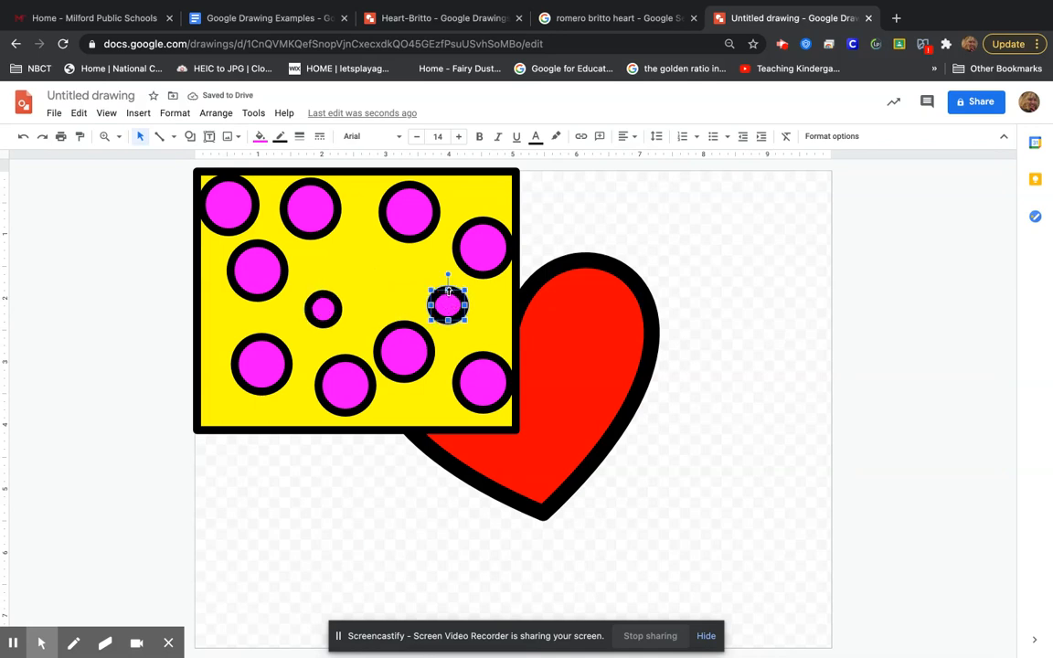
drag(448, 292, 448, 293)
click(357, 282)
click(266, 271)
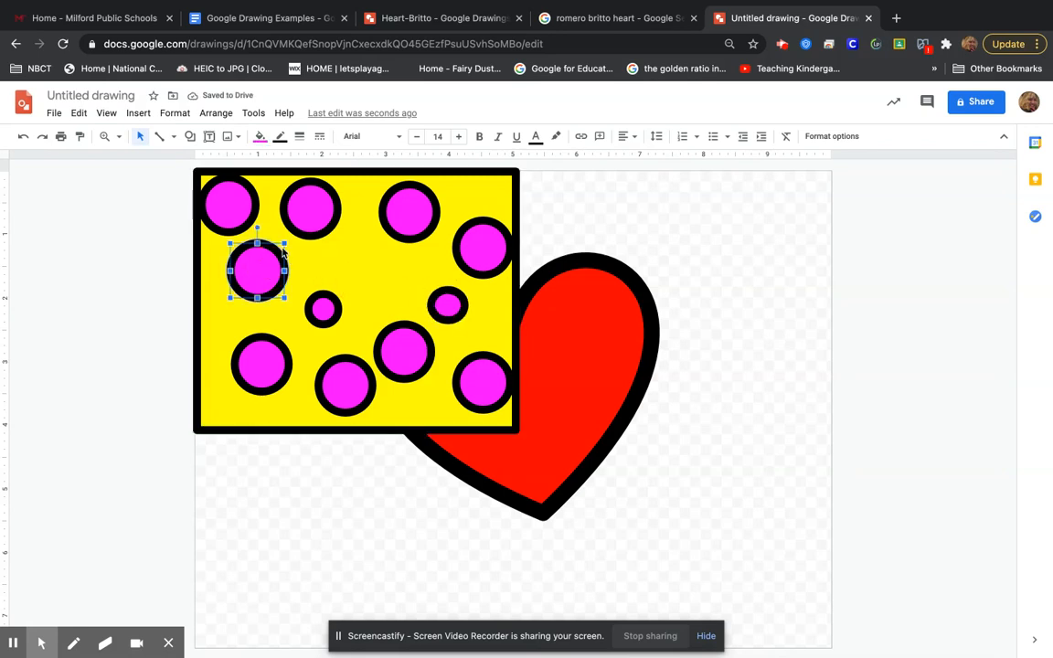
drag(286, 245, 264, 265)
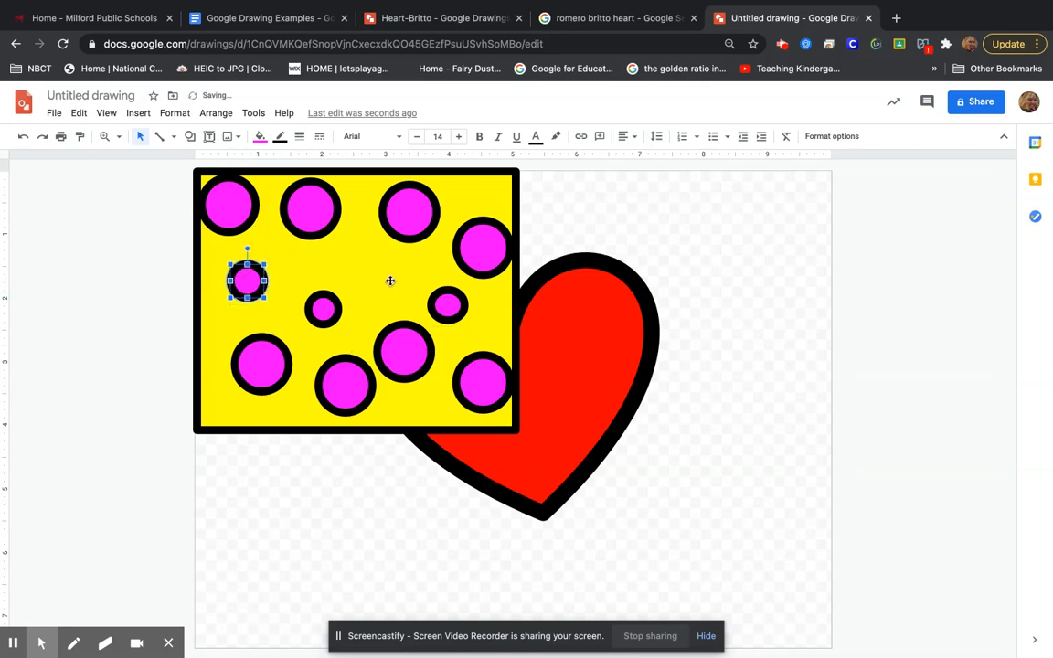
Step: Reposition the magenta circles within the yellow rectangle so they are spaced more evenly and clear of its right edge
drag(311, 210, 319, 237)
drag(404, 215, 385, 261)
drag(471, 252, 447, 210)
drag(448, 305, 458, 291)
mouse_move(480, 380)
mouse_down()
mouse_move(472, 359)
mouse_move(465, 380)
mouse_up()
drag(333, 365, 246, 360)
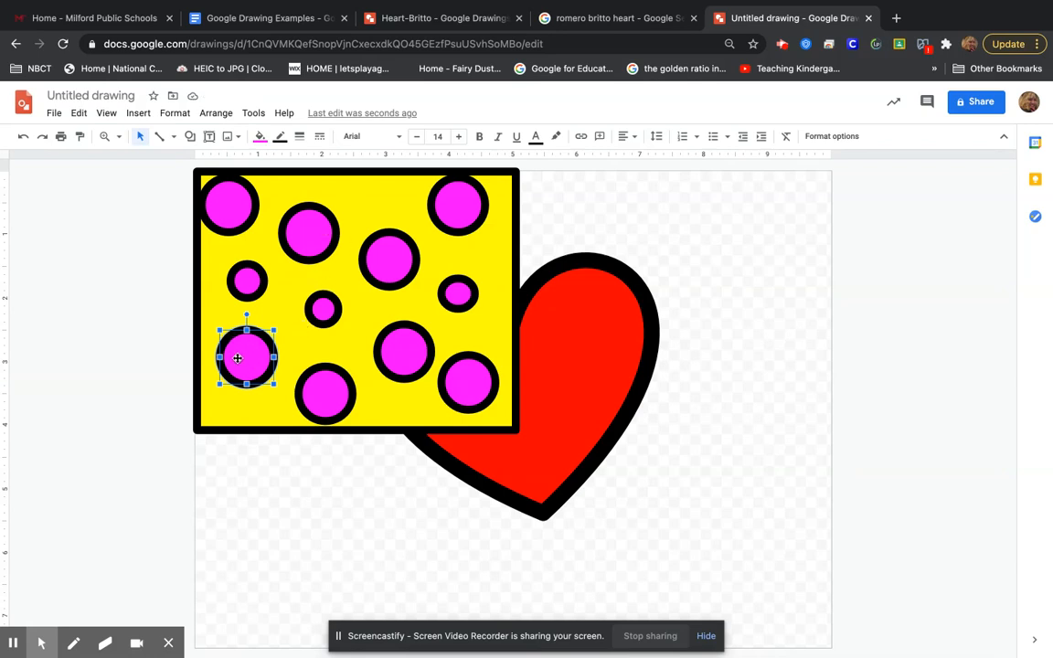
Step: Try to group the magenta circles together with the yellow rectangle
shift+click(239, 285)
shift+click(231, 212)
shift+click(310, 241)
shift+click(384, 251)
shift+click(464, 215)
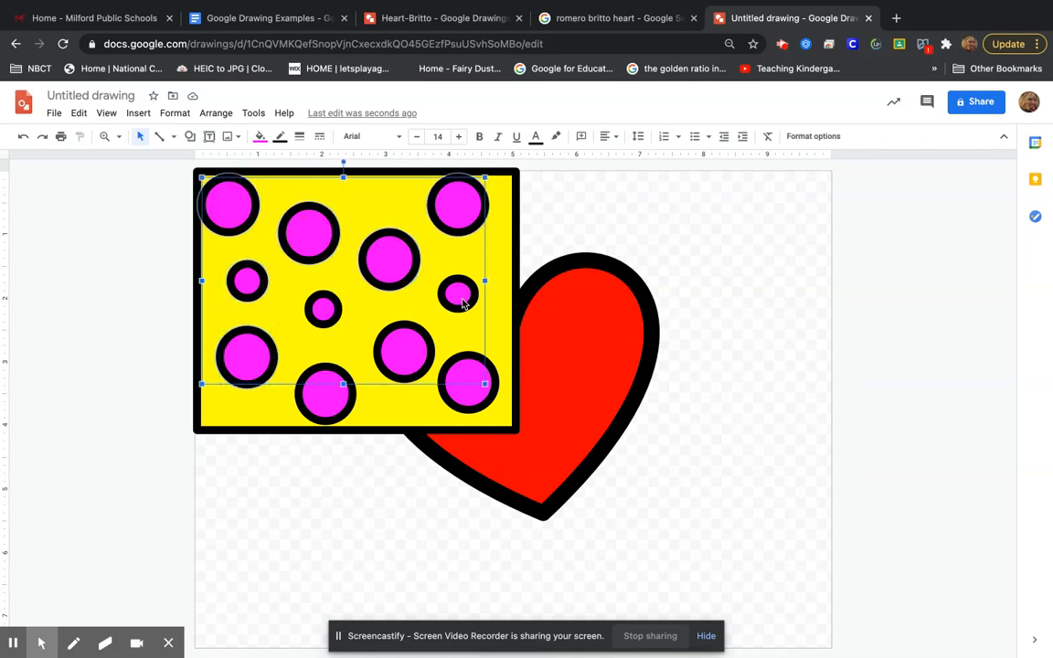
shift+click(480, 382)
shift+click(511, 379)
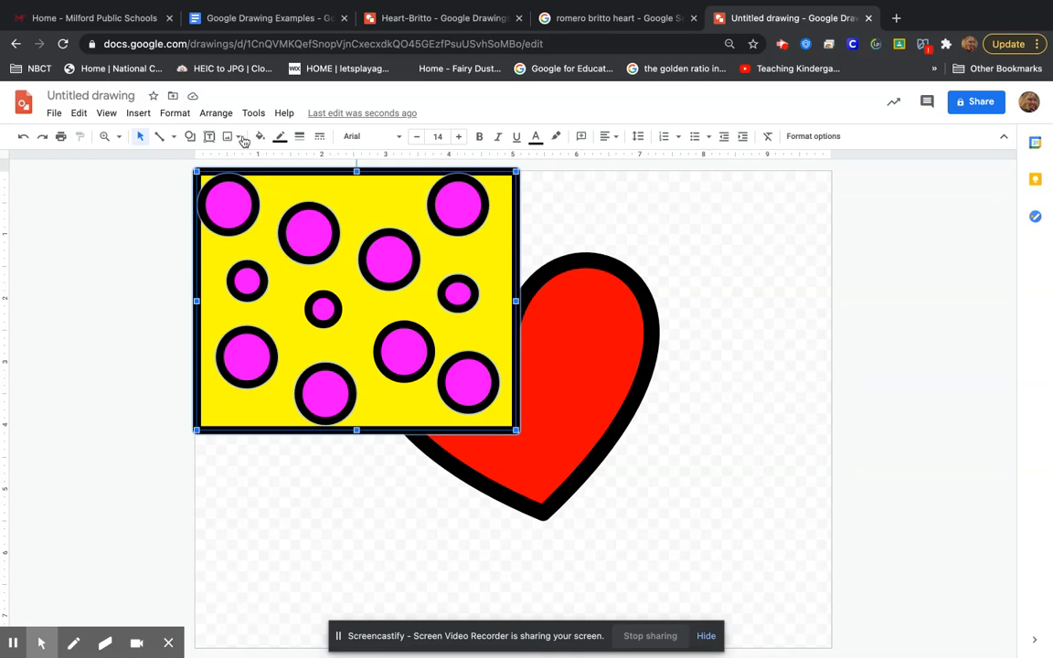
click(220, 113)
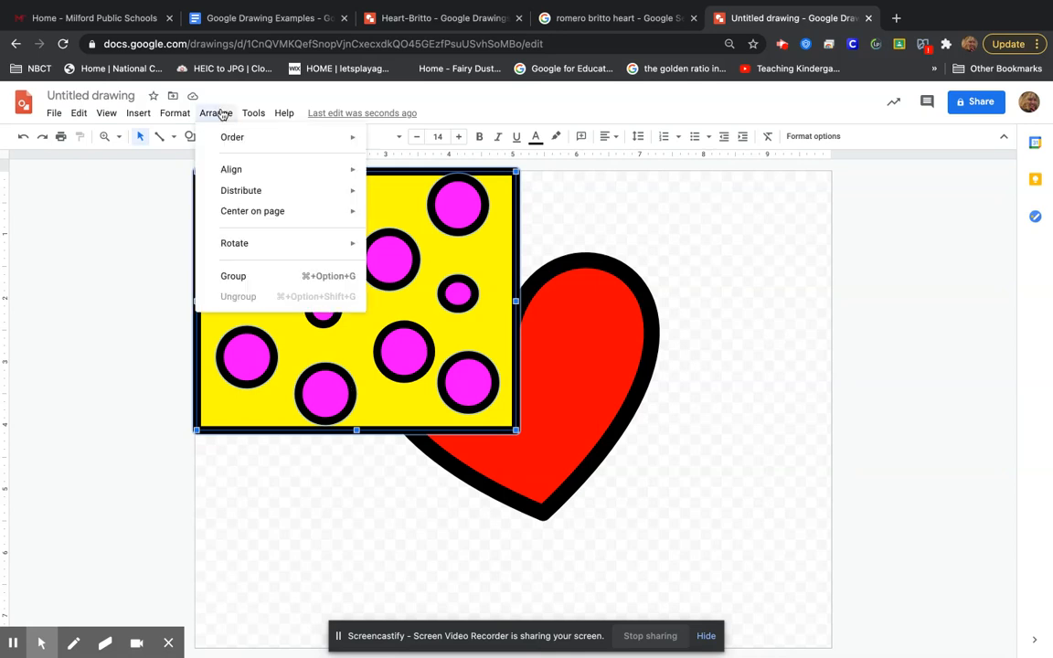
click(276, 277)
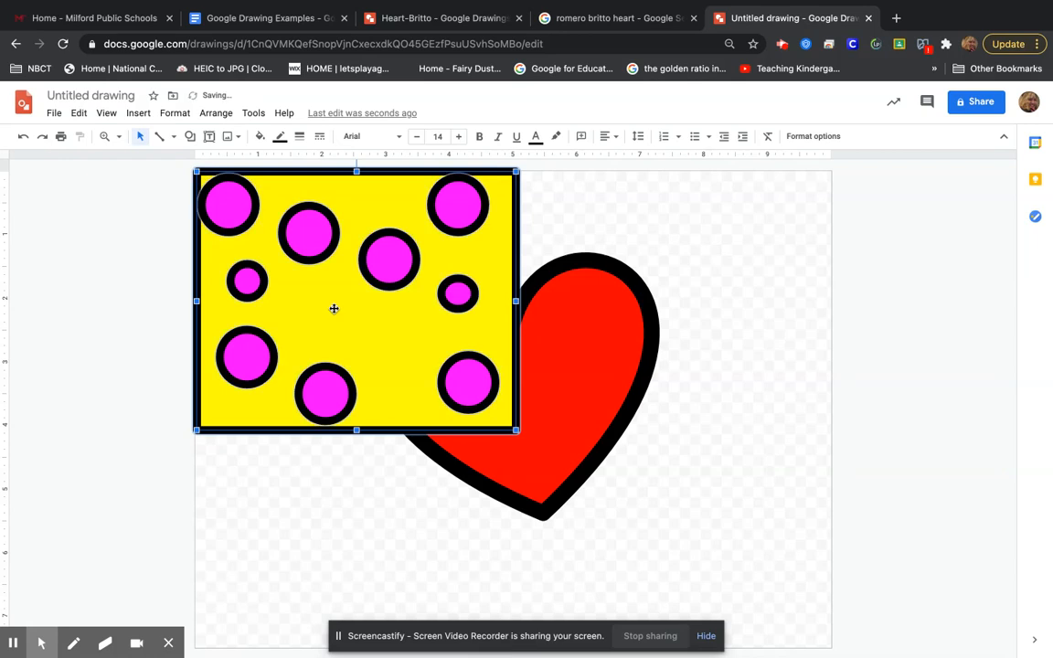
Step: Undo the grouping and the latest moves of the three lower circles and the small circle near the right edge
key(Tab)
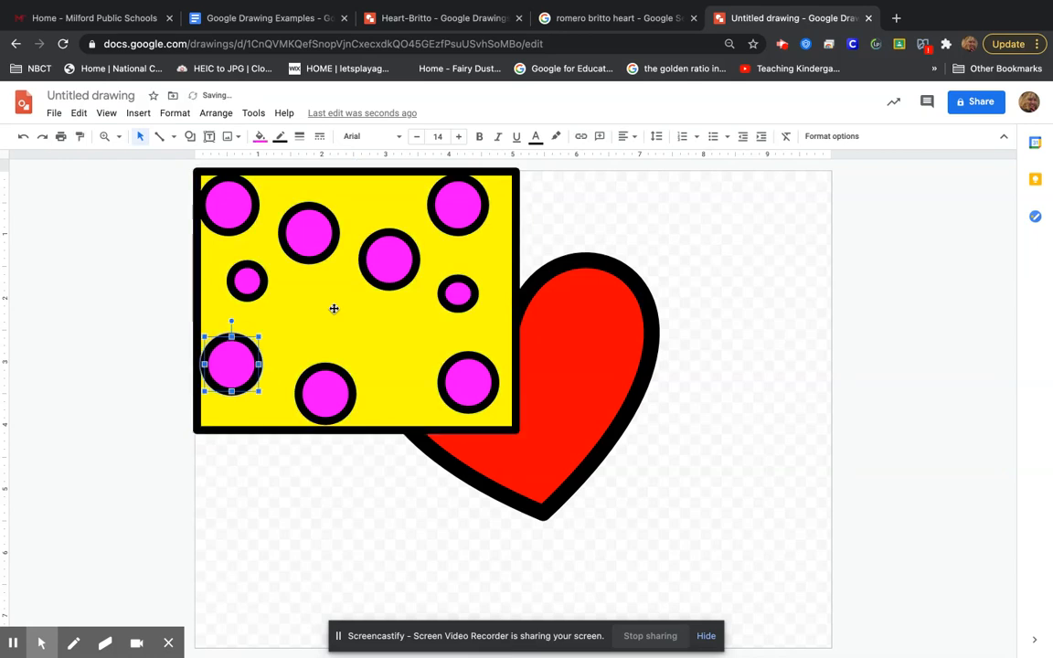
key(Right)
key(Right)
key(Right)
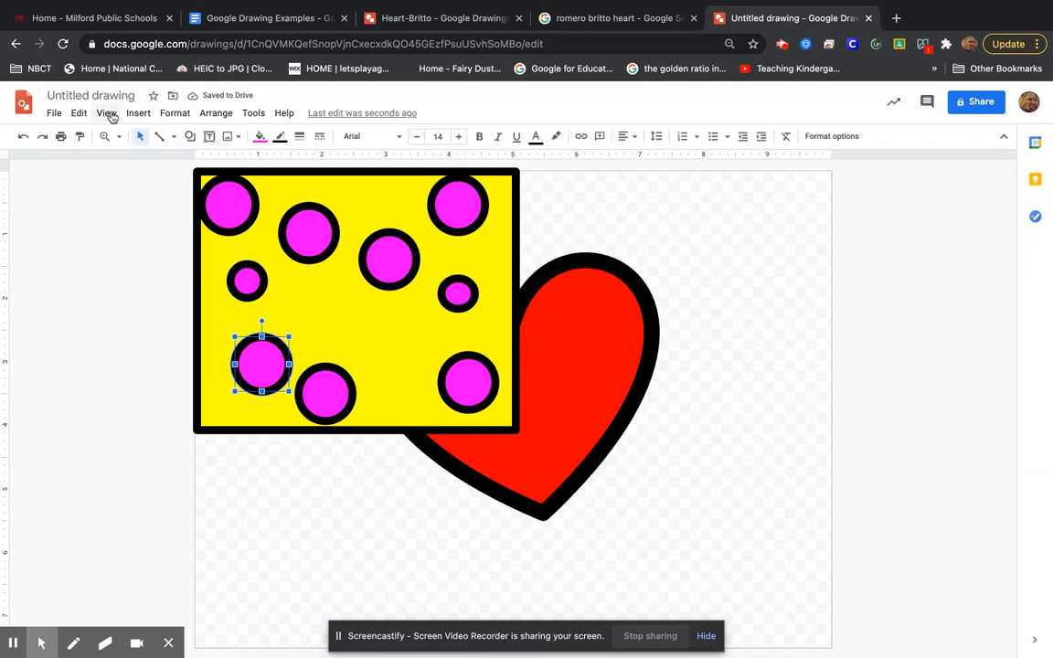
click(79, 113)
click(98, 135)
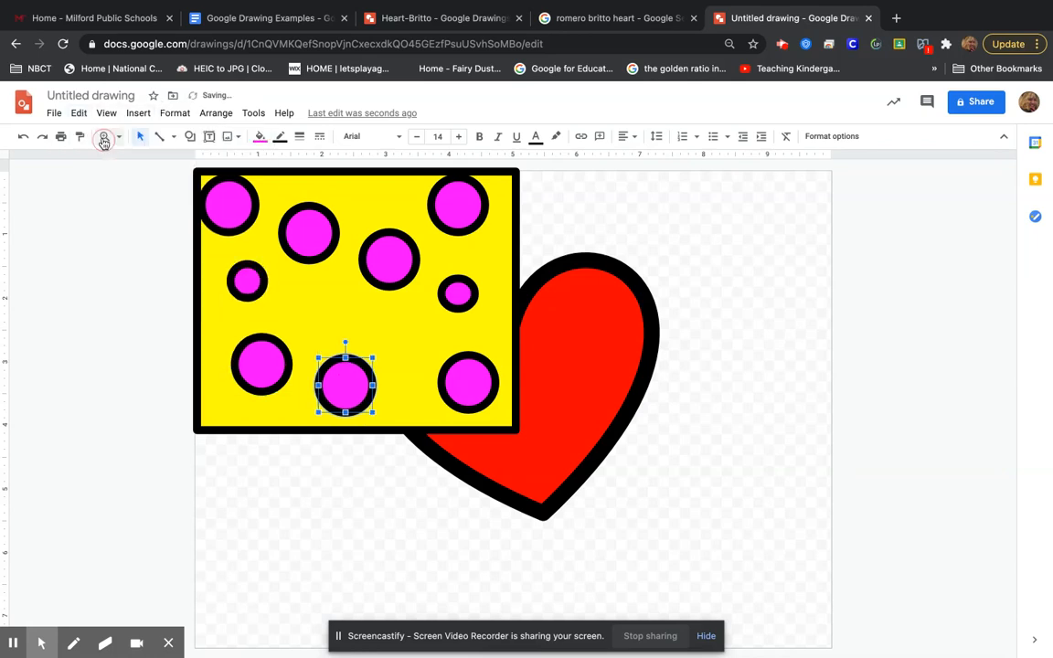
click(79, 113)
click(90, 135)
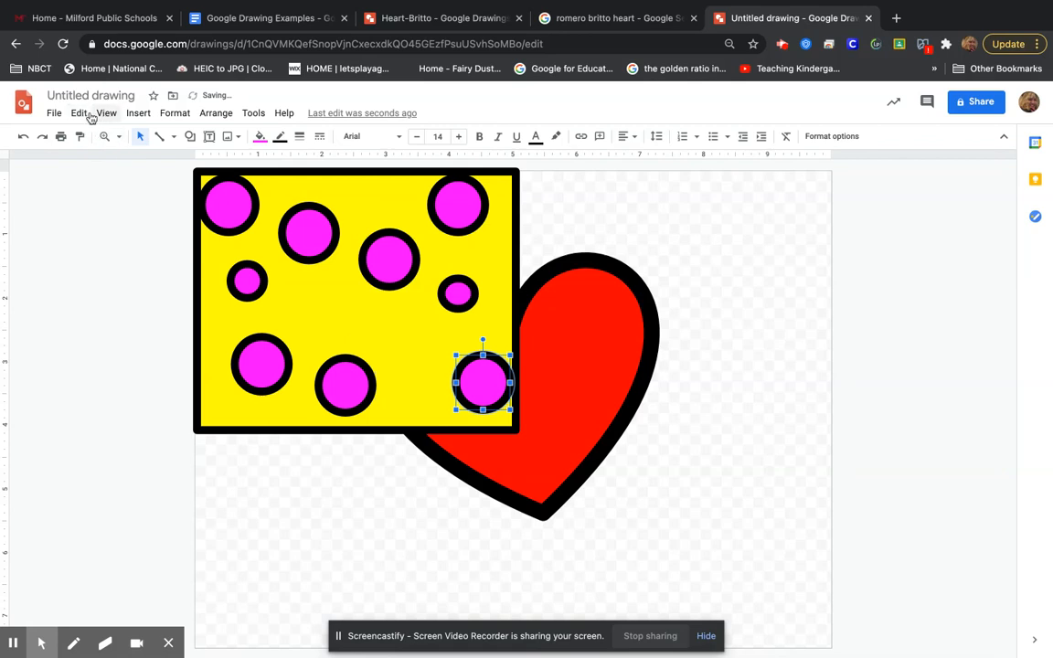
click(80, 114)
click(98, 139)
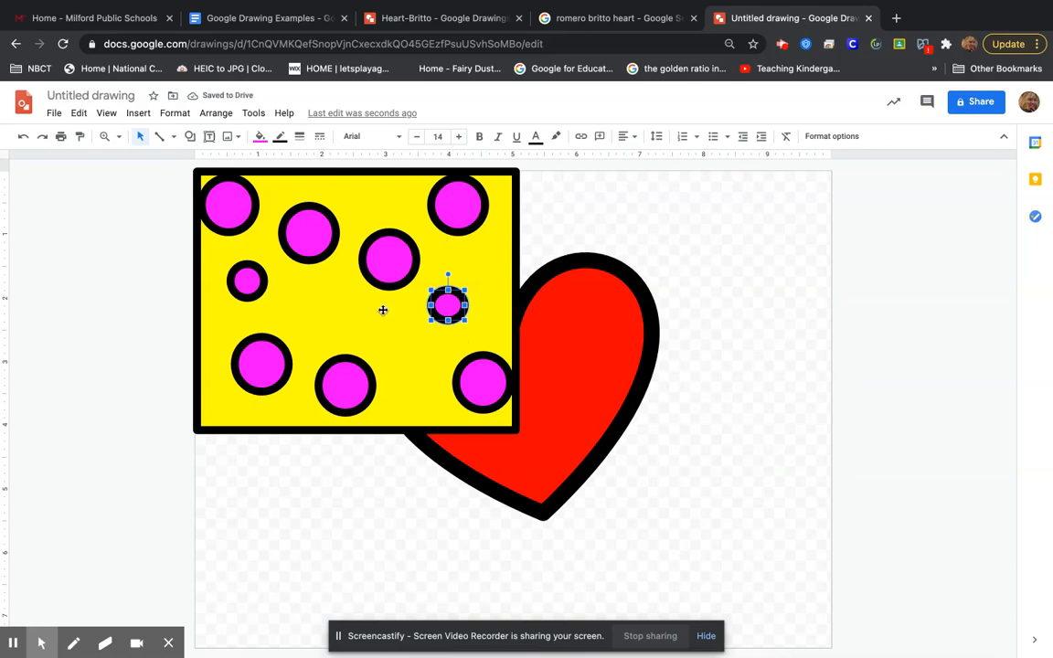
Step: Select all nine visible magenta circles without the yellow rectangle and group them
shift+click(407, 255)
shift+click(454, 218)
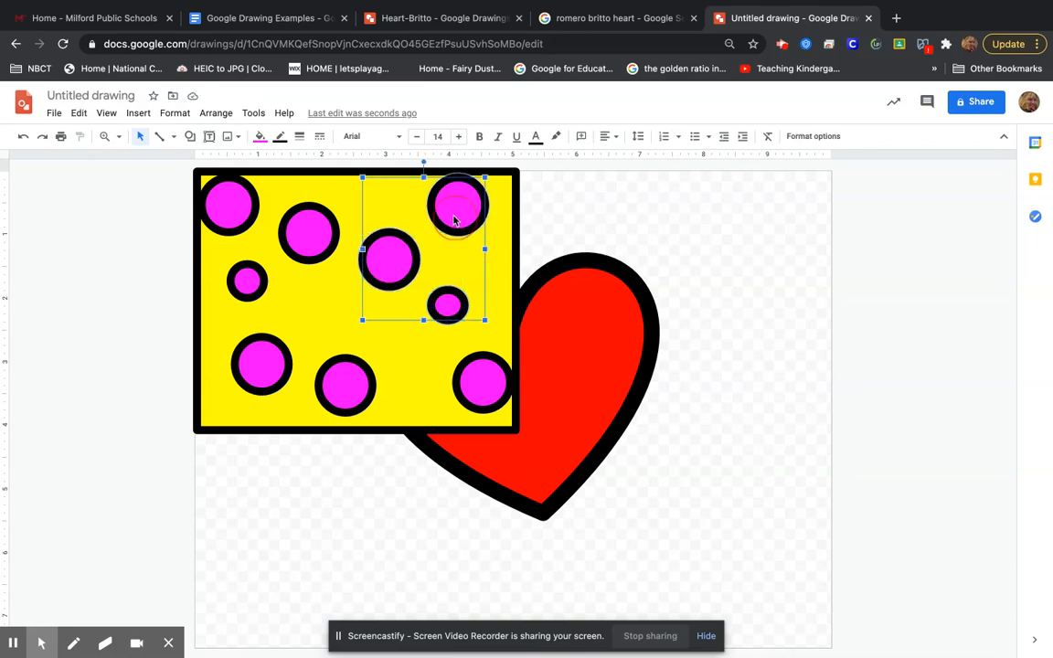
shift+click(332, 236)
shift+click(247, 213)
shift+click(238, 263)
shift+click(268, 386)
shift+click(351, 393)
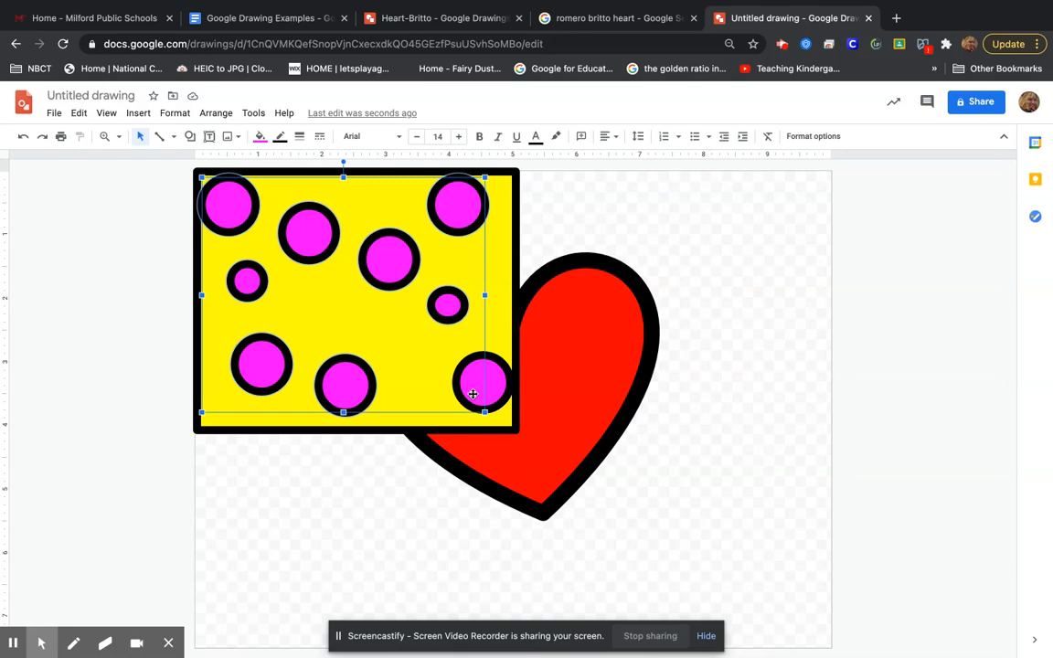
shift+click(504, 392)
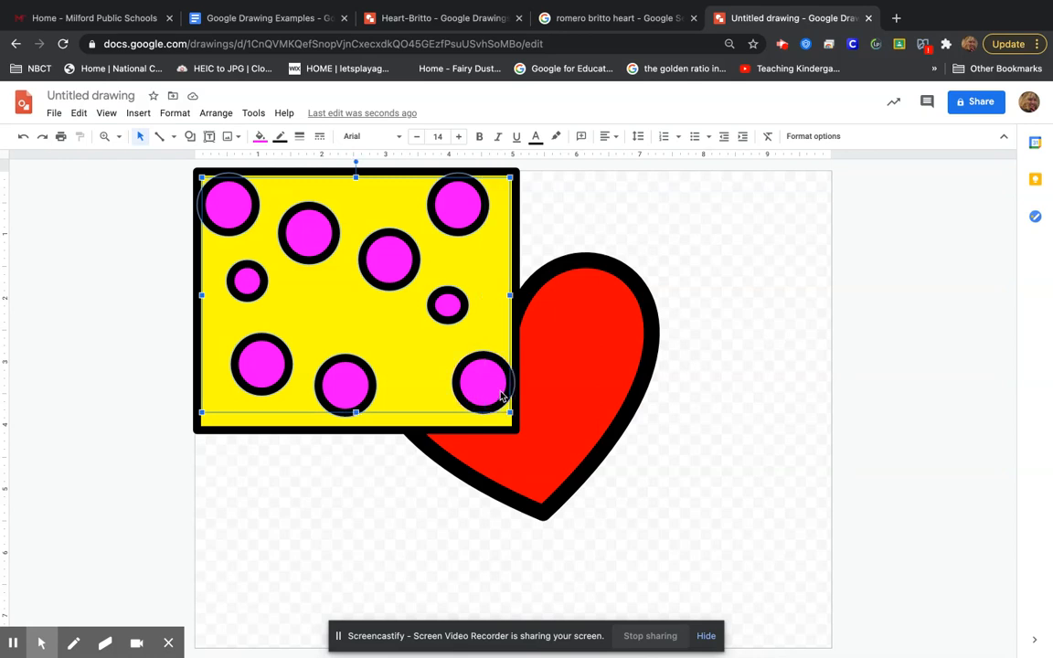
click(214, 113)
click(243, 276)
click(297, 490)
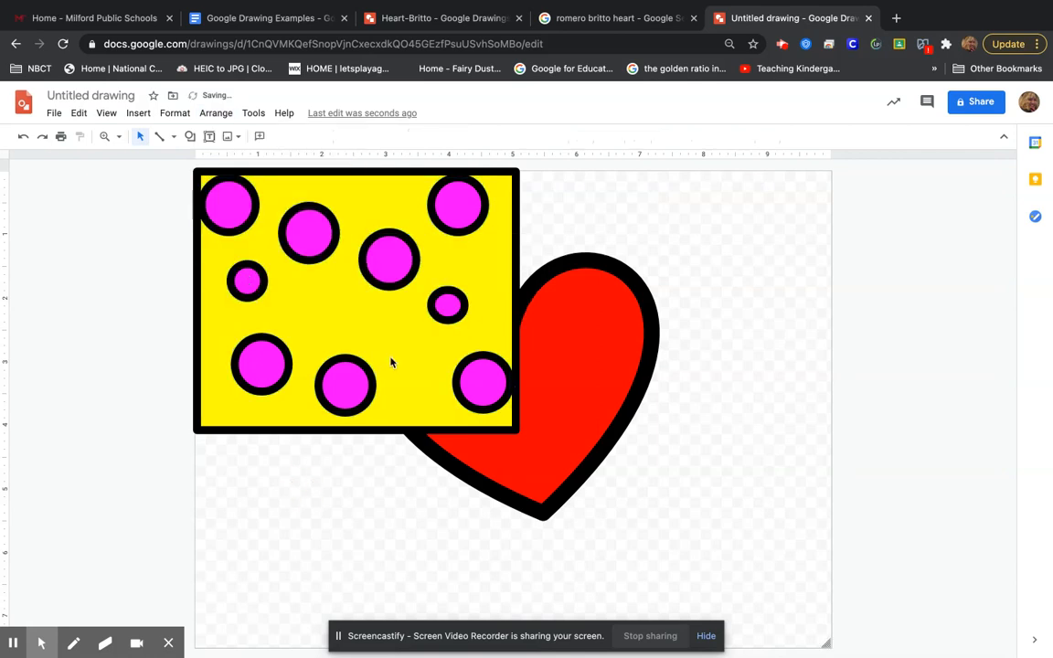
Step: Move the circle group and yellow rectangle apart, and place the two uncovered circles into the gaps of the group
drag(456, 205, 831, 256)
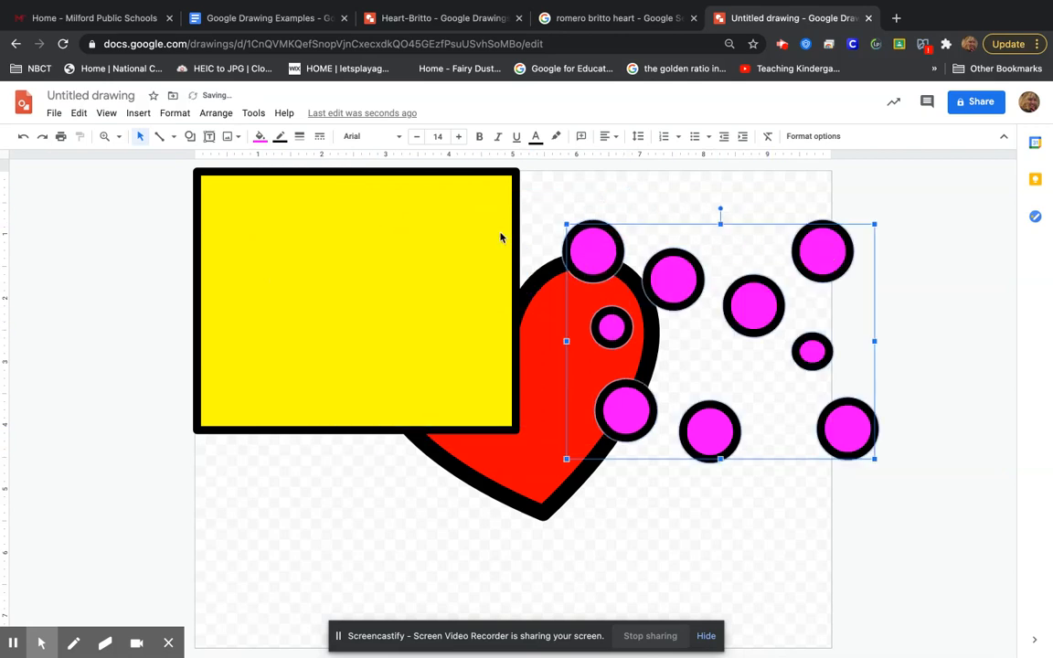
drag(455, 194, 403, 498)
drag(409, 353, 753, 383)
drag(331, 306, 671, 355)
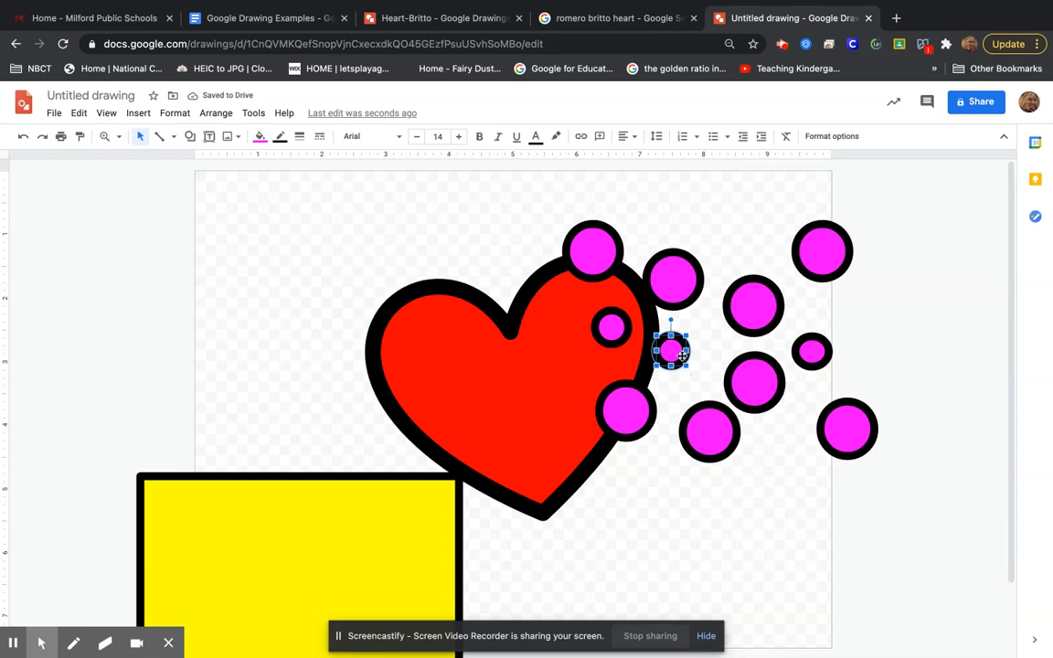
Step: Group the two loose magenta circles with the existing circle group
click(713, 442)
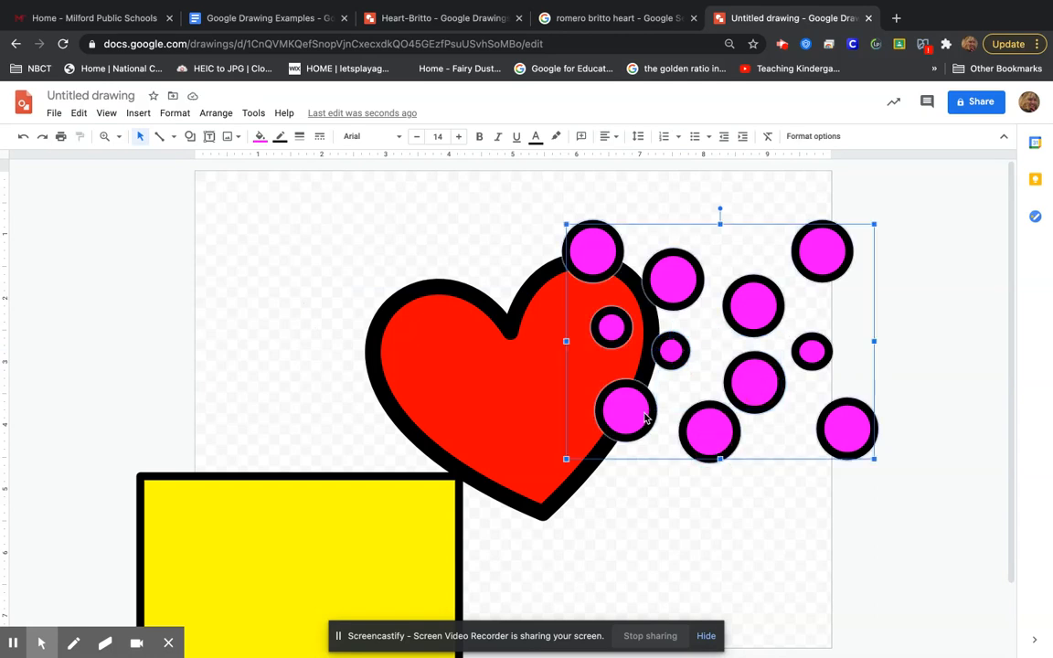
click(216, 113)
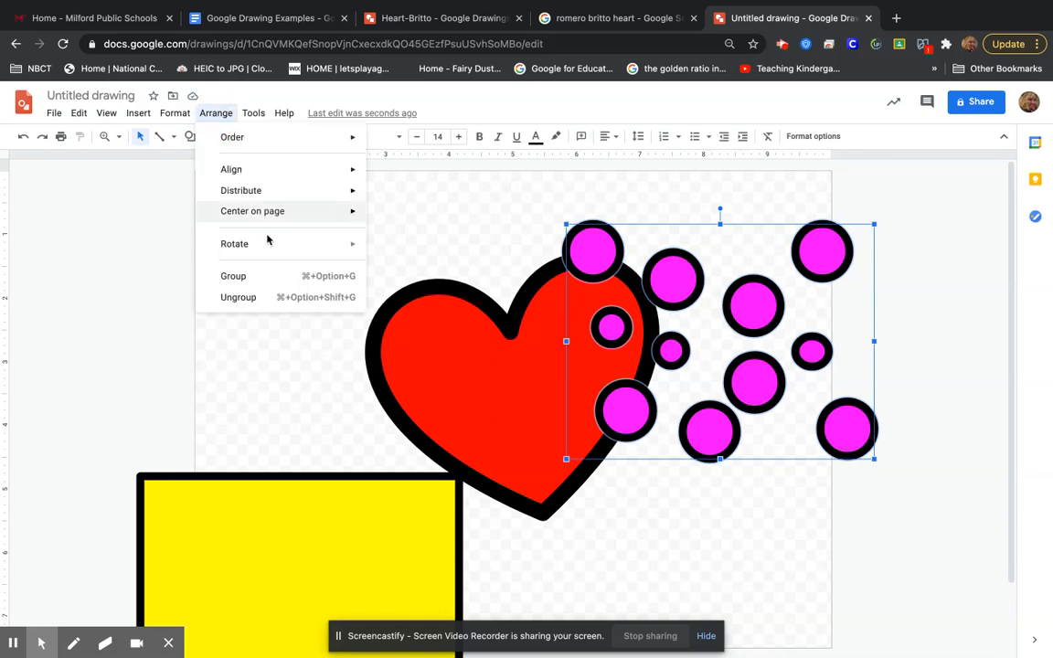
mouse_move(270, 245)
click(269, 275)
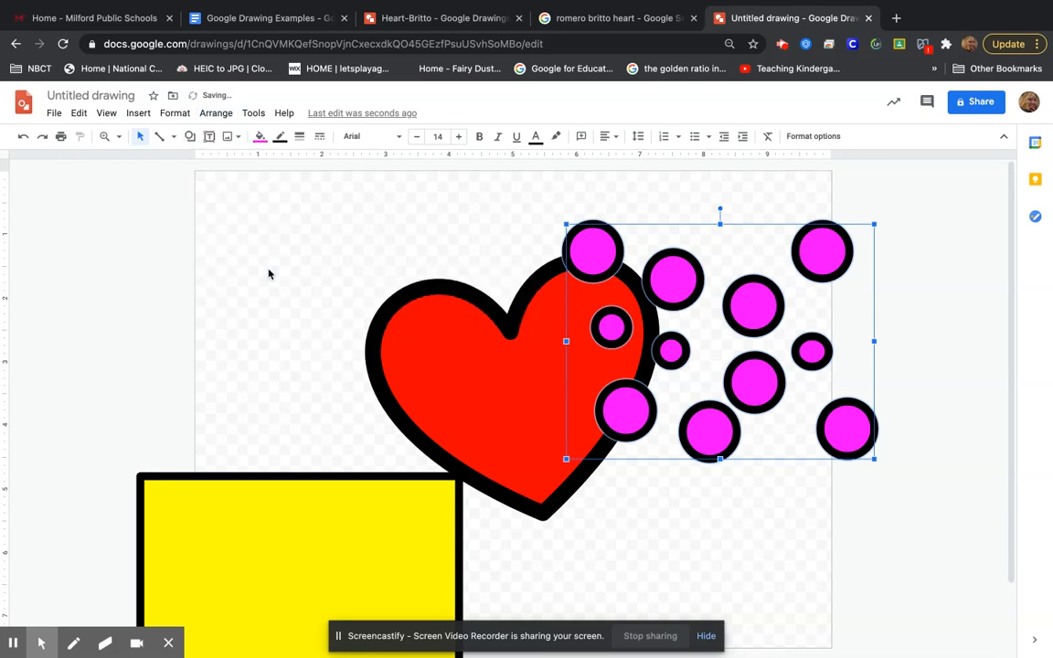
Step: Move the yellow rectangle back to the canvas's upper-left corner and place the grouped magenta circles on top of it
drag(289, 509, 345, 208)
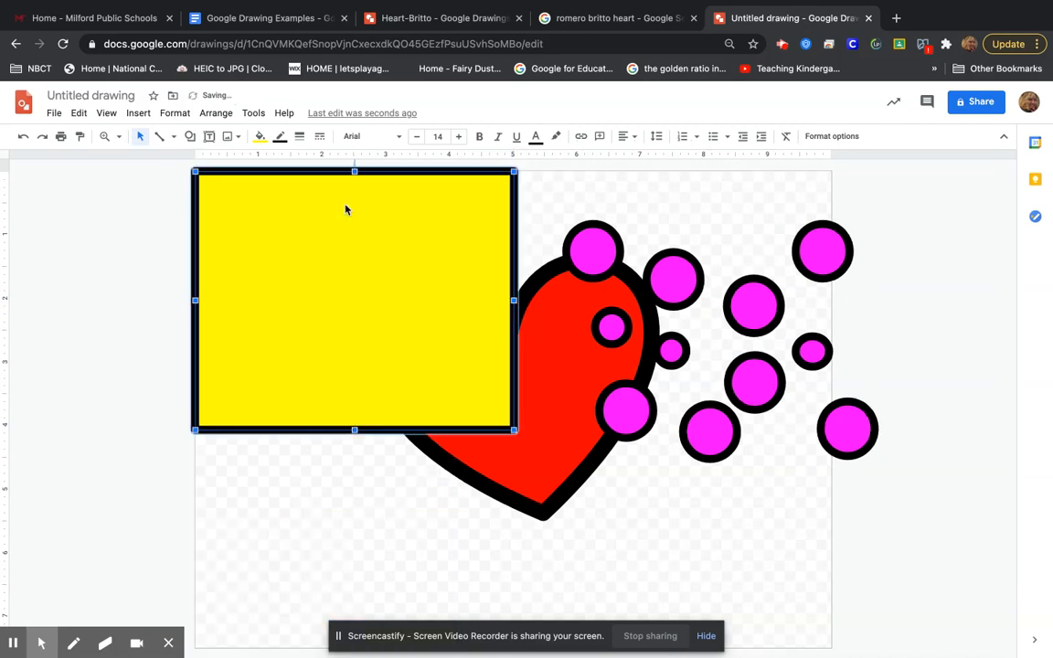
click(735, 305)
drag(736, 305, 385, 254)
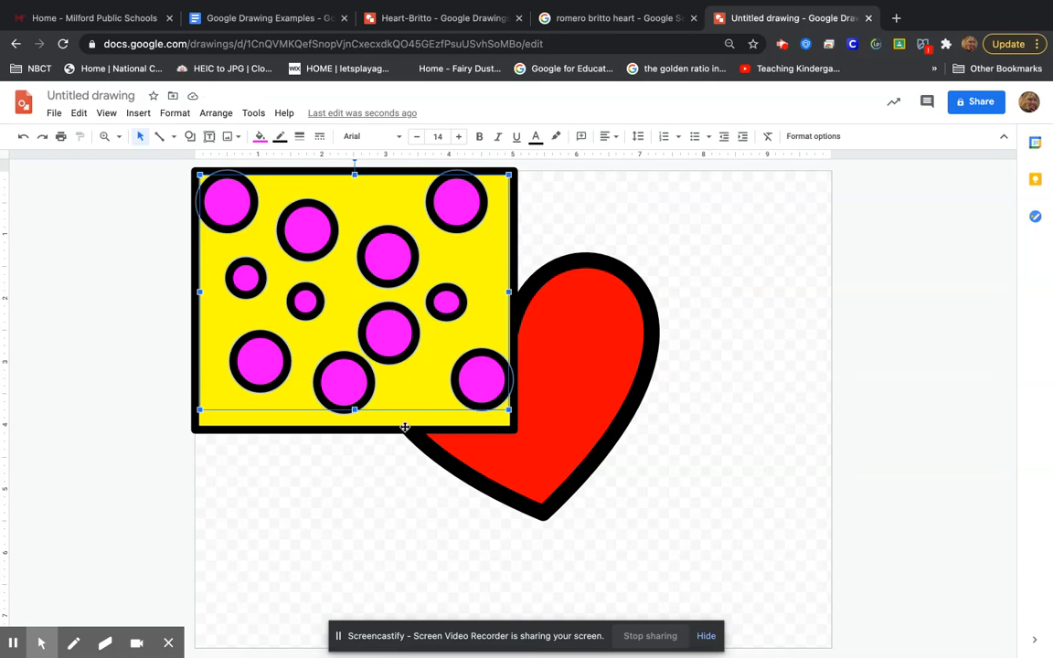
click(404, 426)
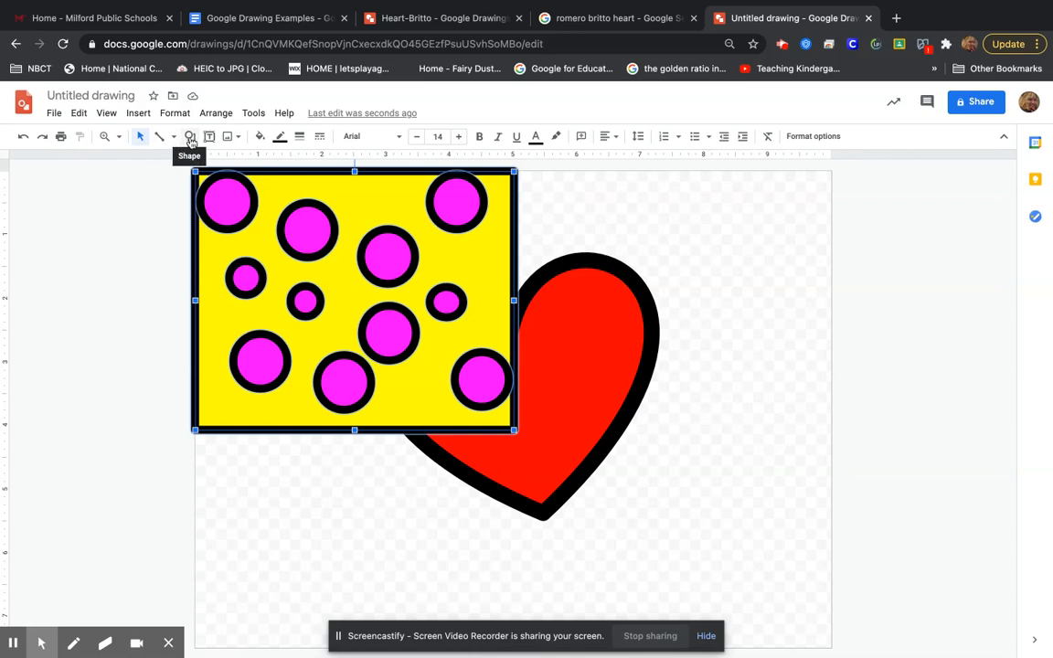
Step: Group the magenta circles with the yellow rectangle, and test the group by moving it away and back to the canvas's upper-left corner
click(219, 114)
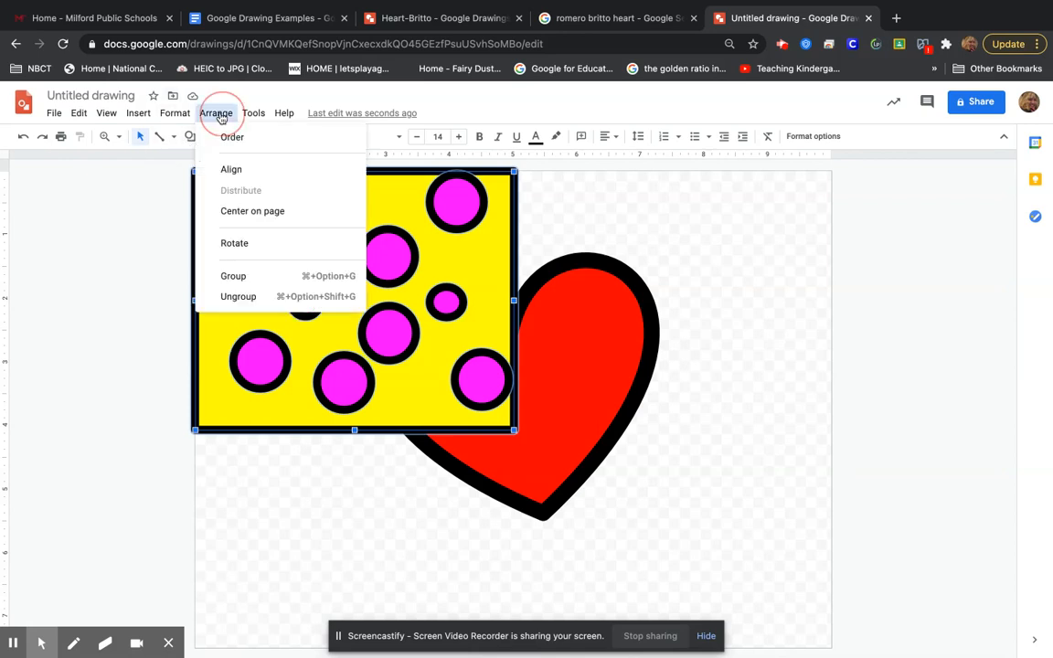
click(261, 277)
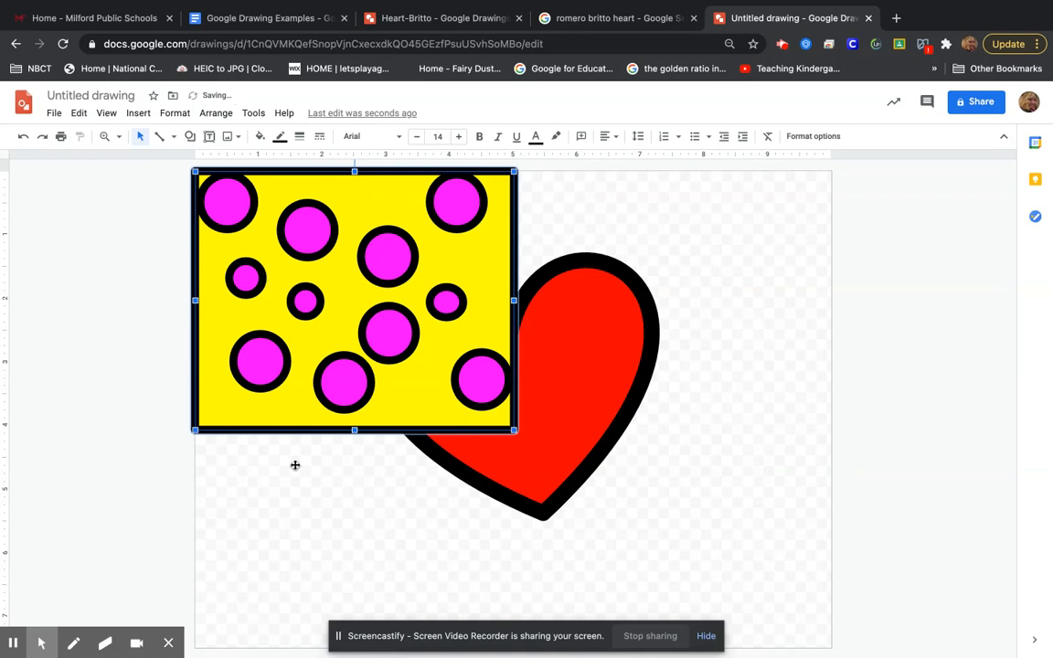
click(317, 512)
drag(344, 289, 564, 419)
drag(644, 374, 434, 253)
Step: Send the polka-dotted yellow group backward so it sits behind the red heart
click(217, 117)
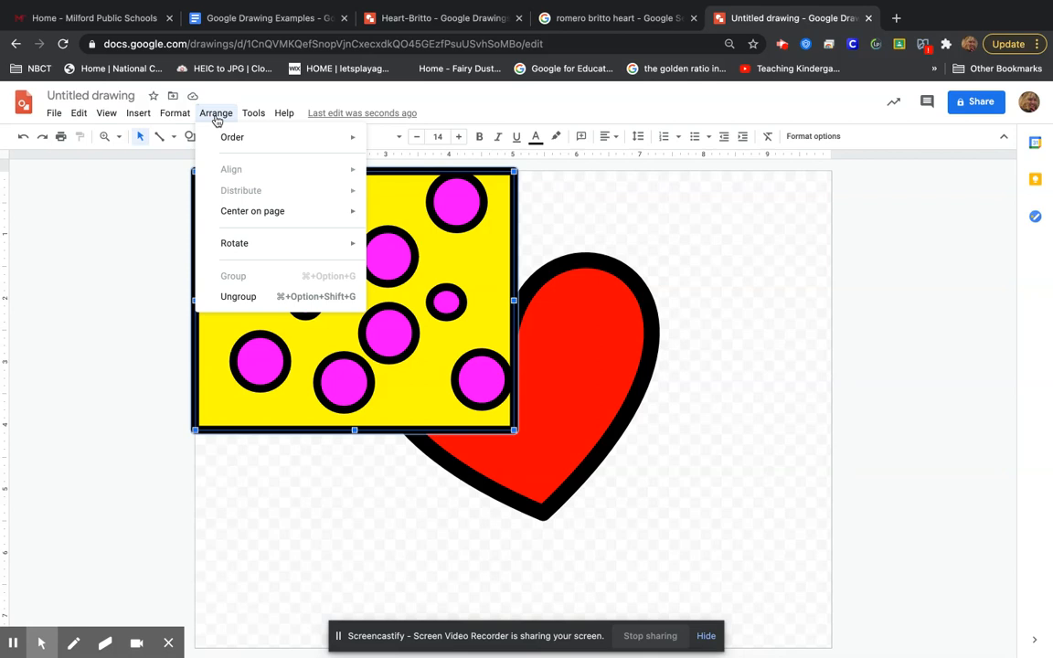
mouse_move(233, 141)
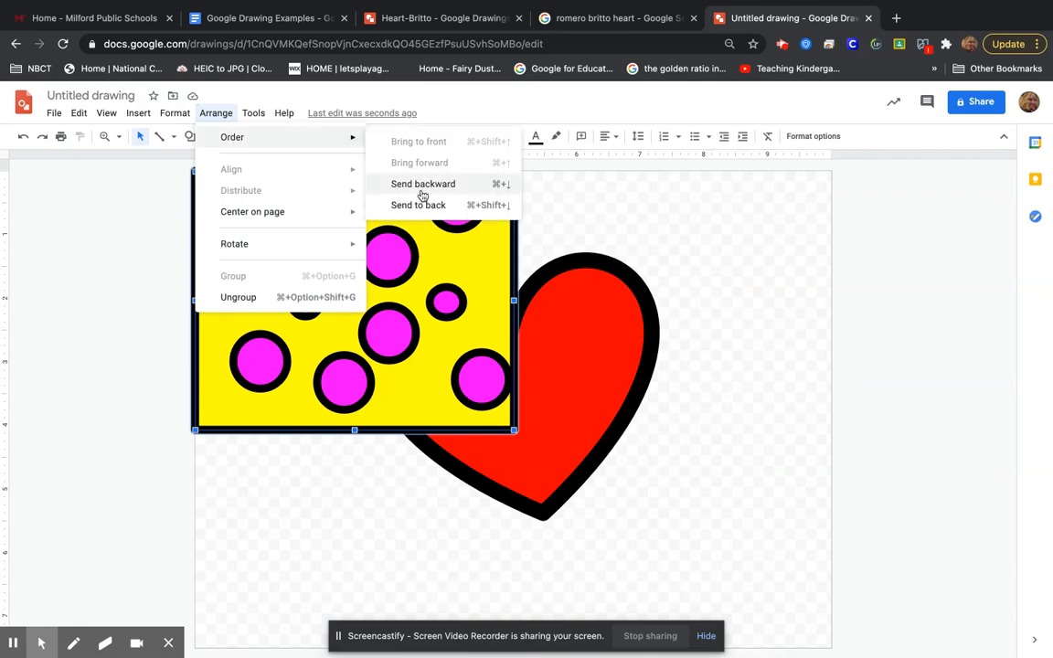
click(423, 186)
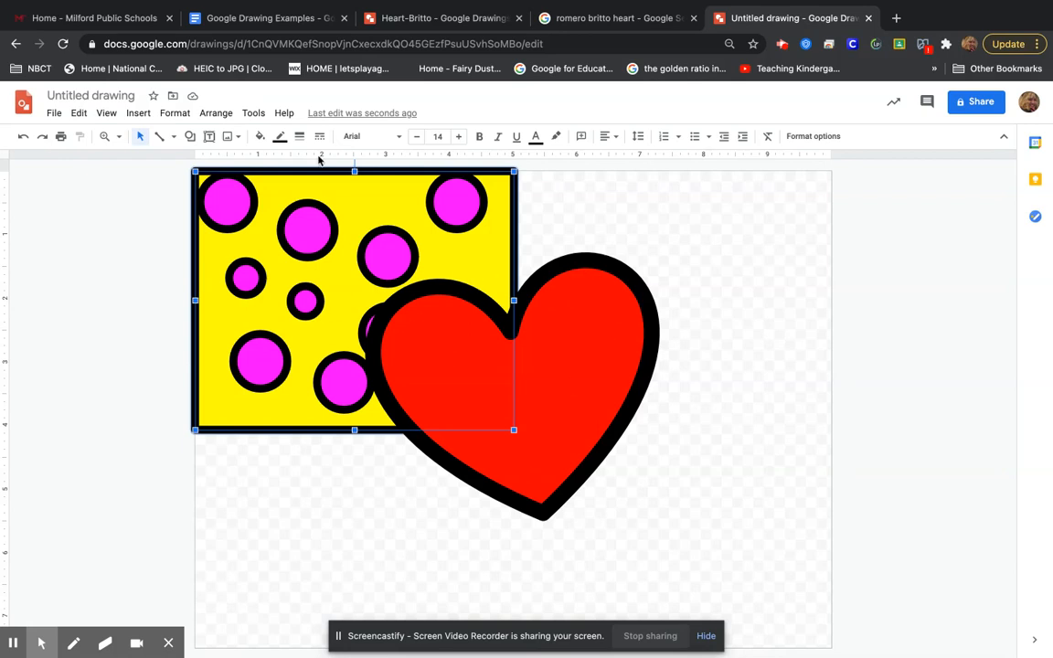
Step: Draw a rectangle beside the yellow one, filling the canvas's upper-right area and ending slightly below the yellow rectangle's lower edge
click(190, 137)
mouse_move(230, 162)
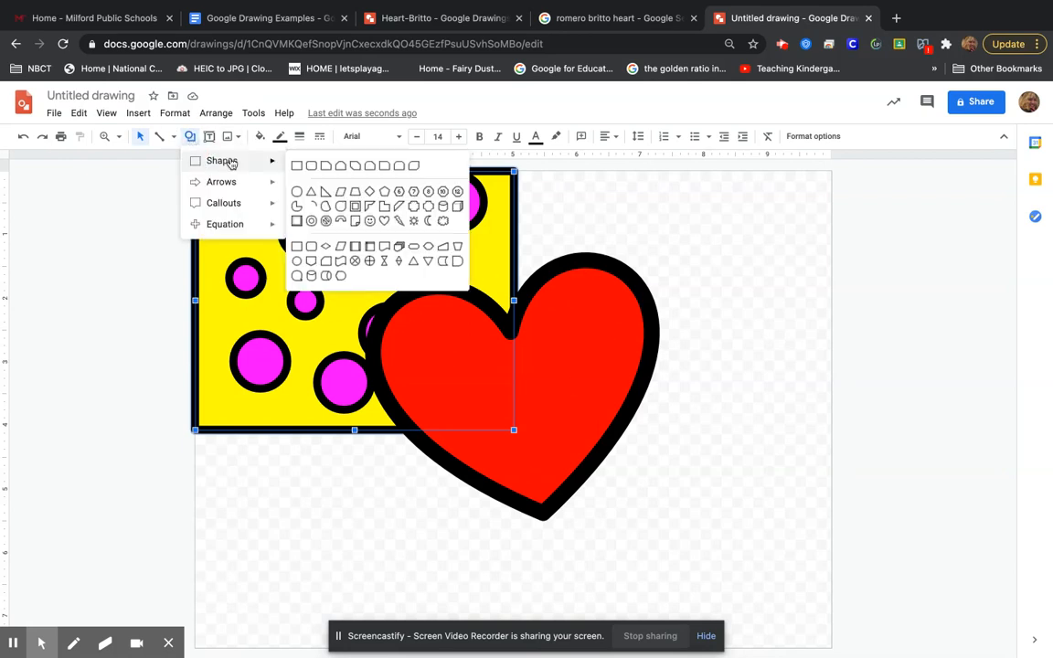
click(296, 166)
drag(517, 170, 826, 438)
drag(826, 437, 827, 439)
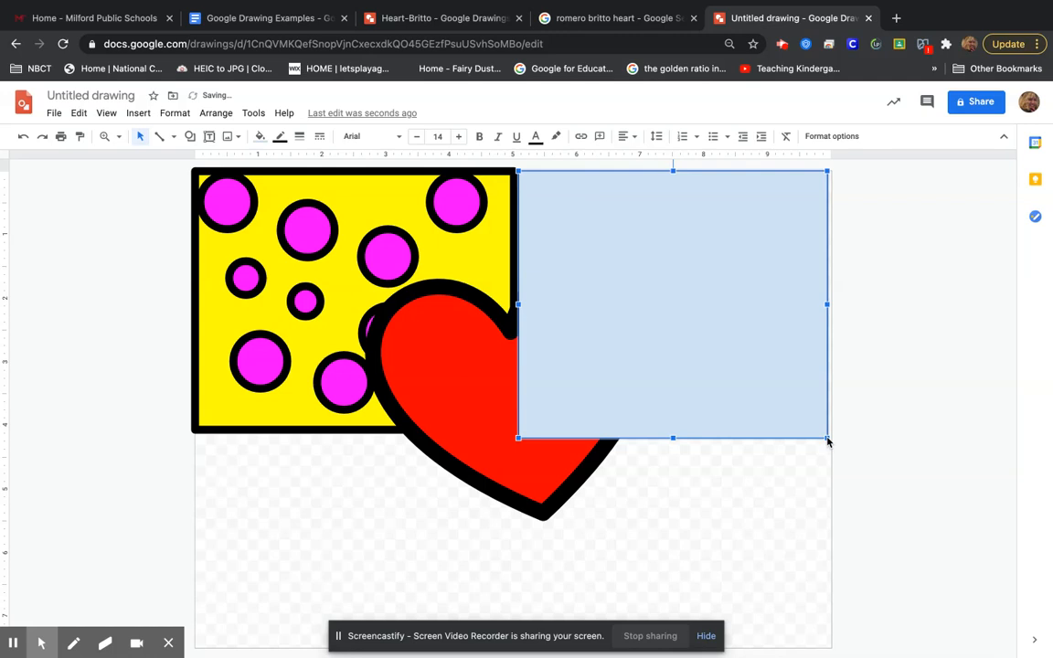
Step: Fill the new upper-right rectangle with solid cyan and set its border weight to 8px
click(259, 136)
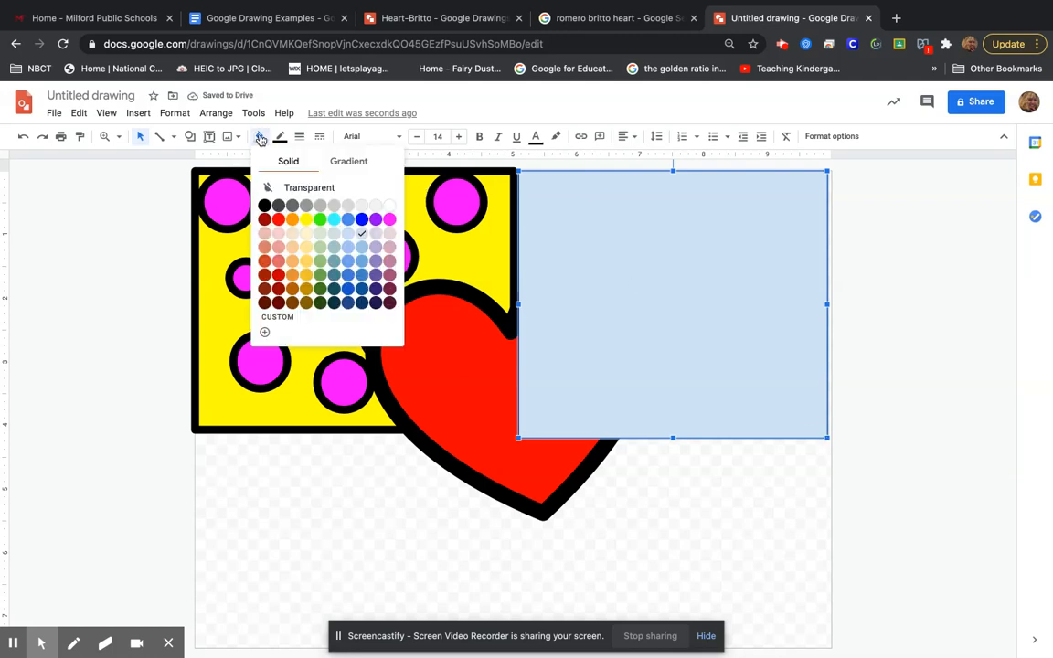
click(333, 219)
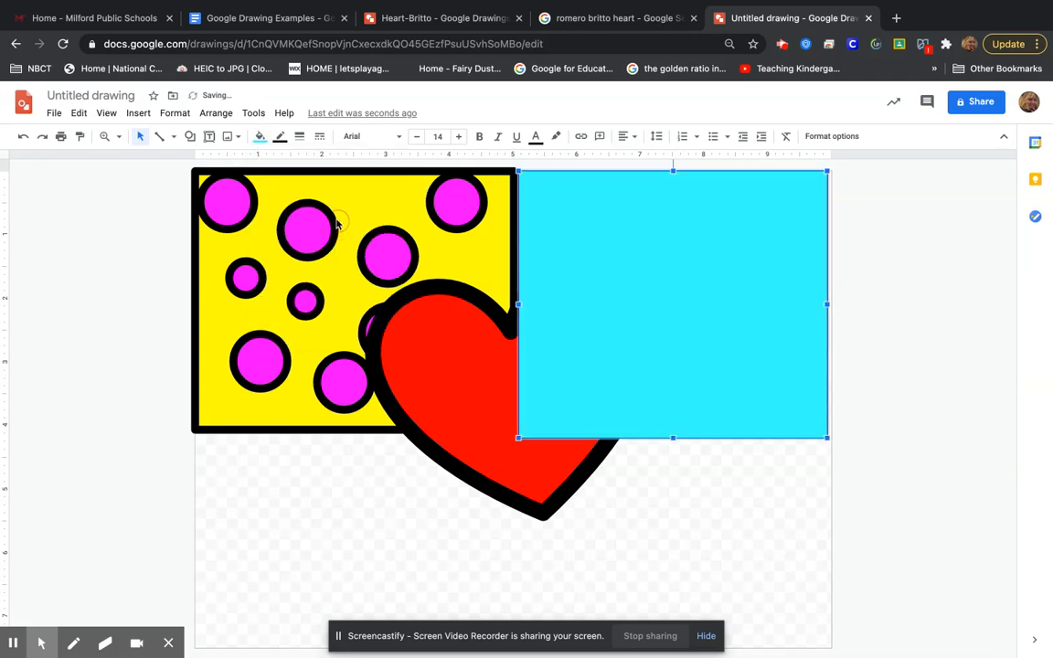
click(298, 136)
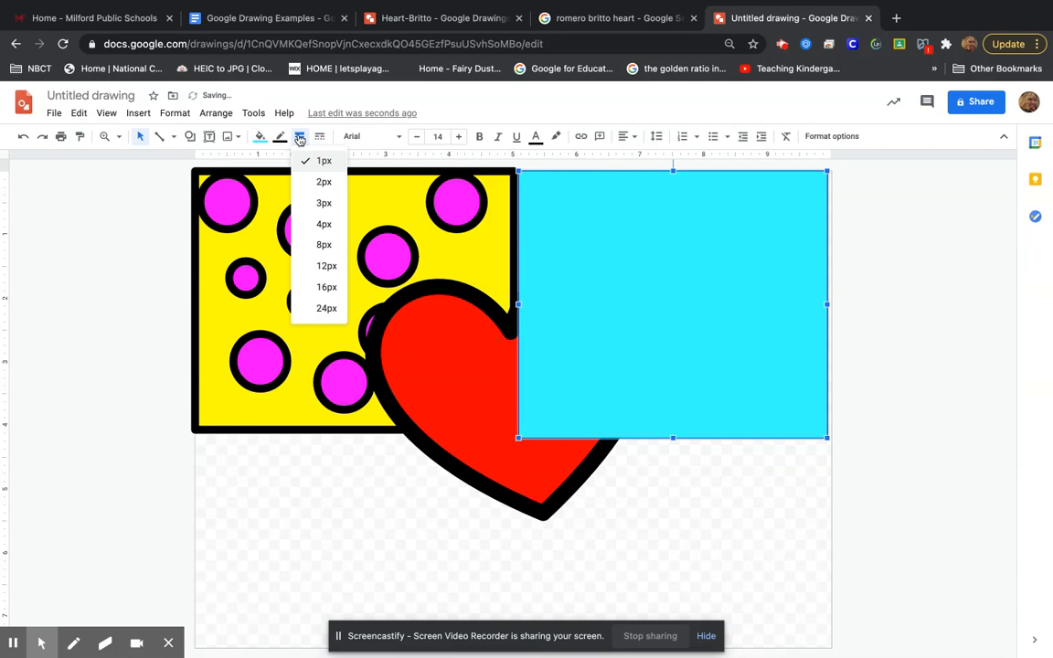
click(321, 246)
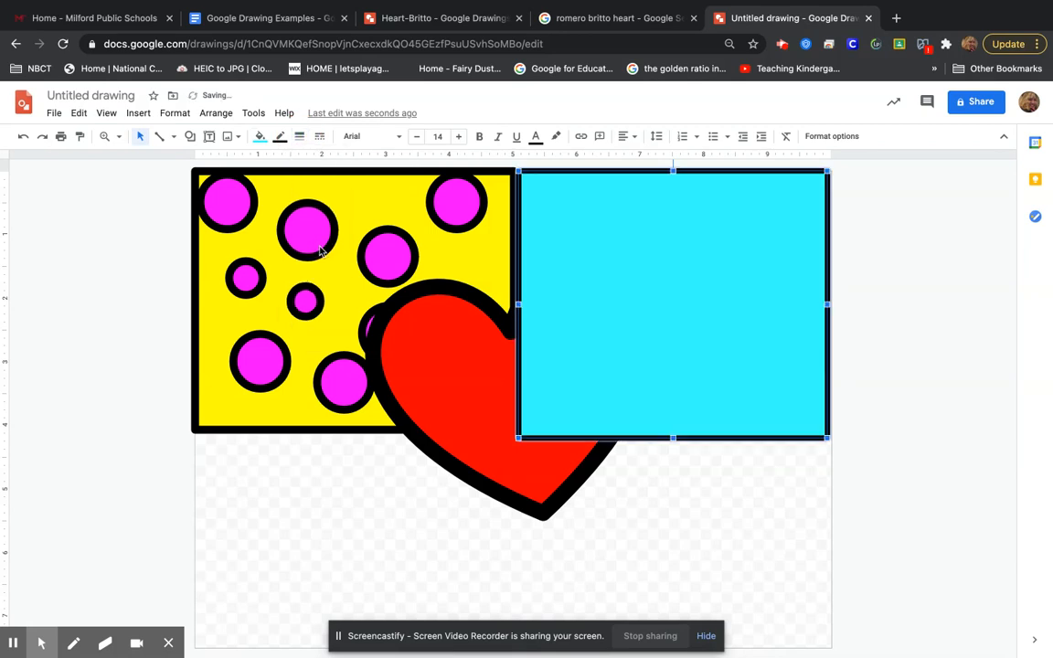
click(656, 513)
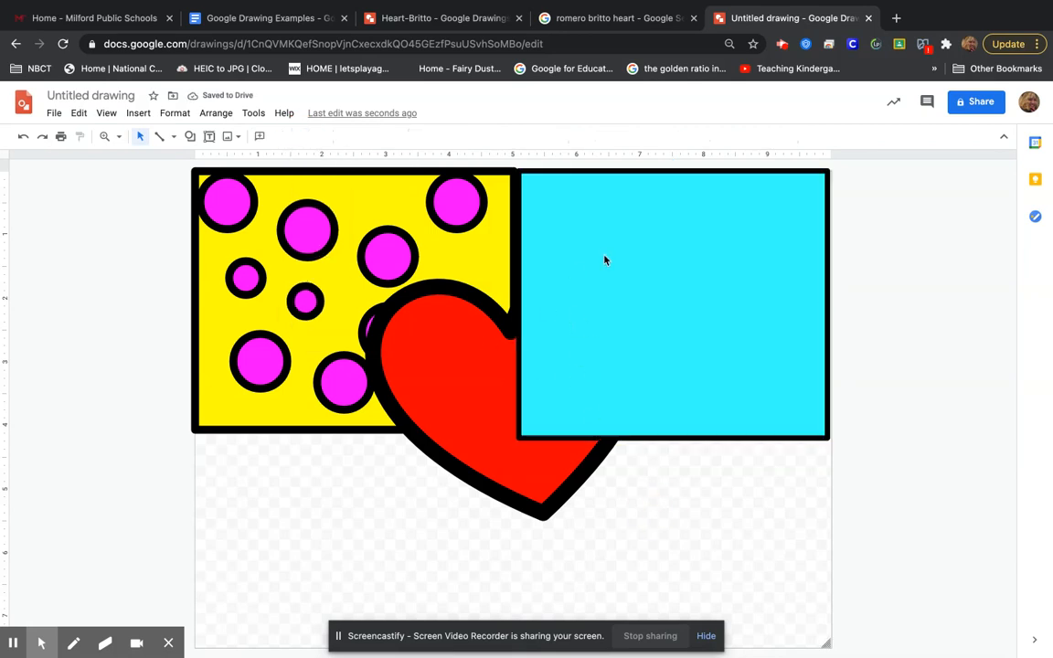
Step: Select the cyan rectangle and send it backward so it sits behind the red heart
click(209, 115)
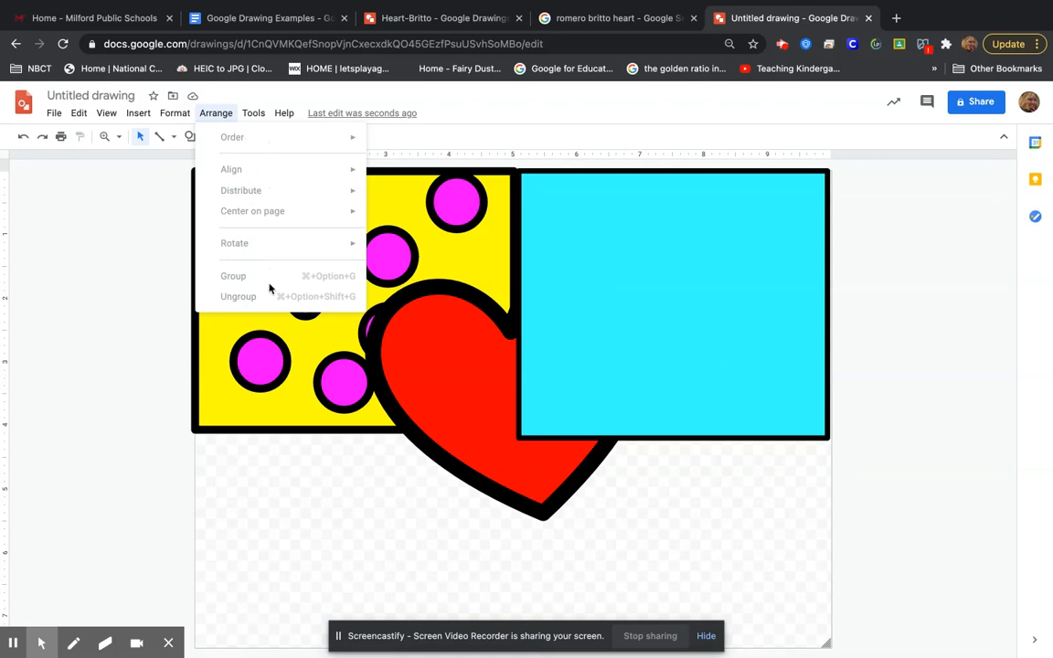
click(701, 560)
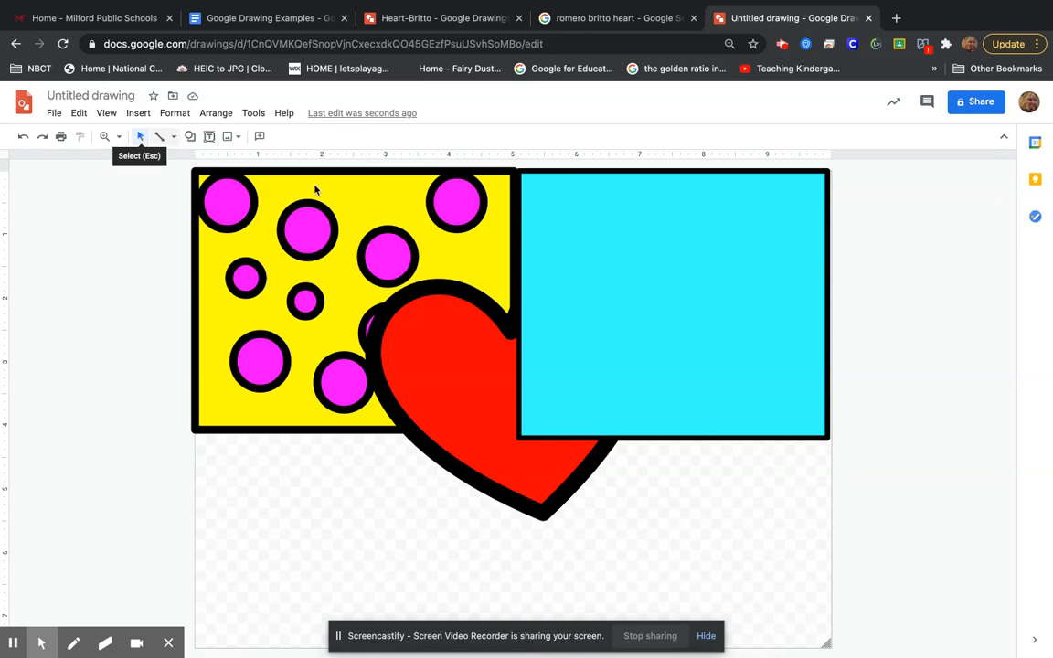
click(524, 366)
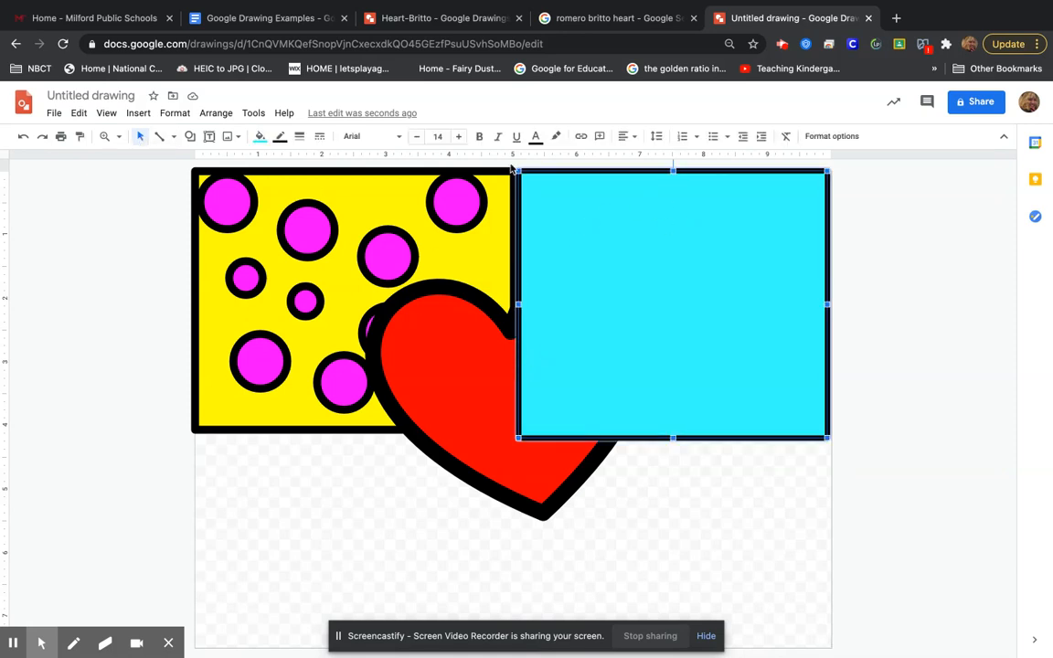
click(216, 113)
mouse_move(229, 146)
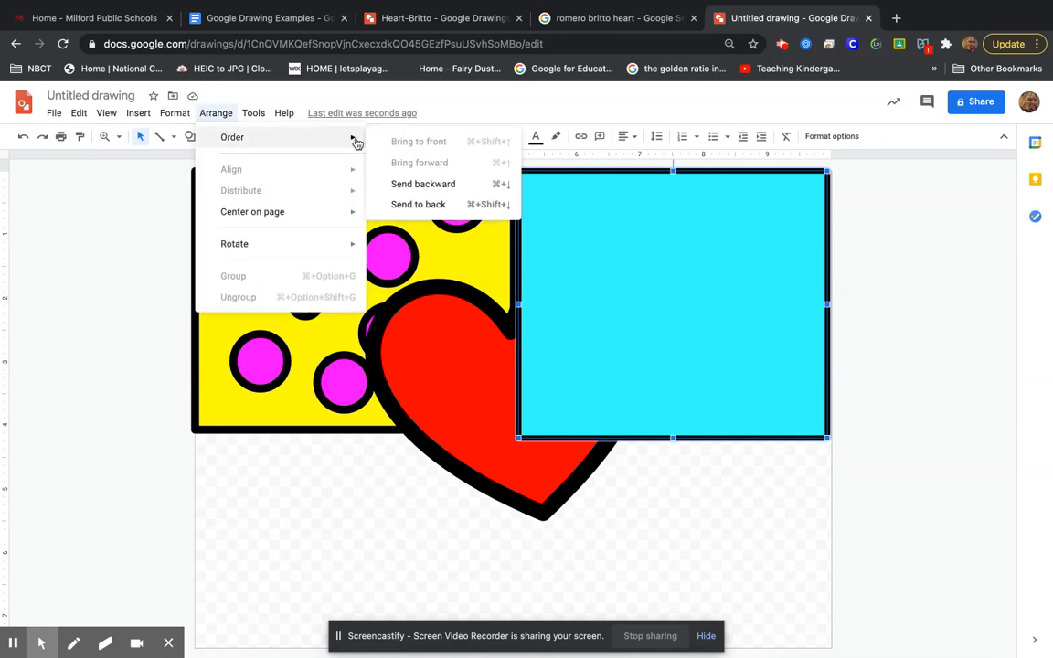
click(423, 188)
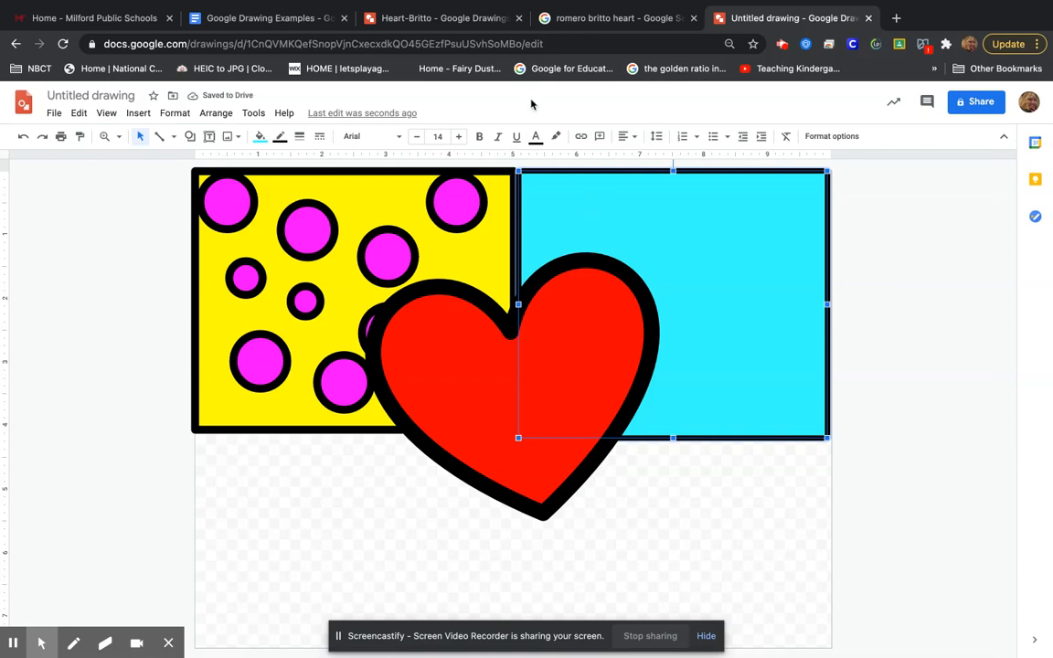
Step: Switch to the Heart-Britto drawing to examine the pattern on its cyan background section
click(446, 20)
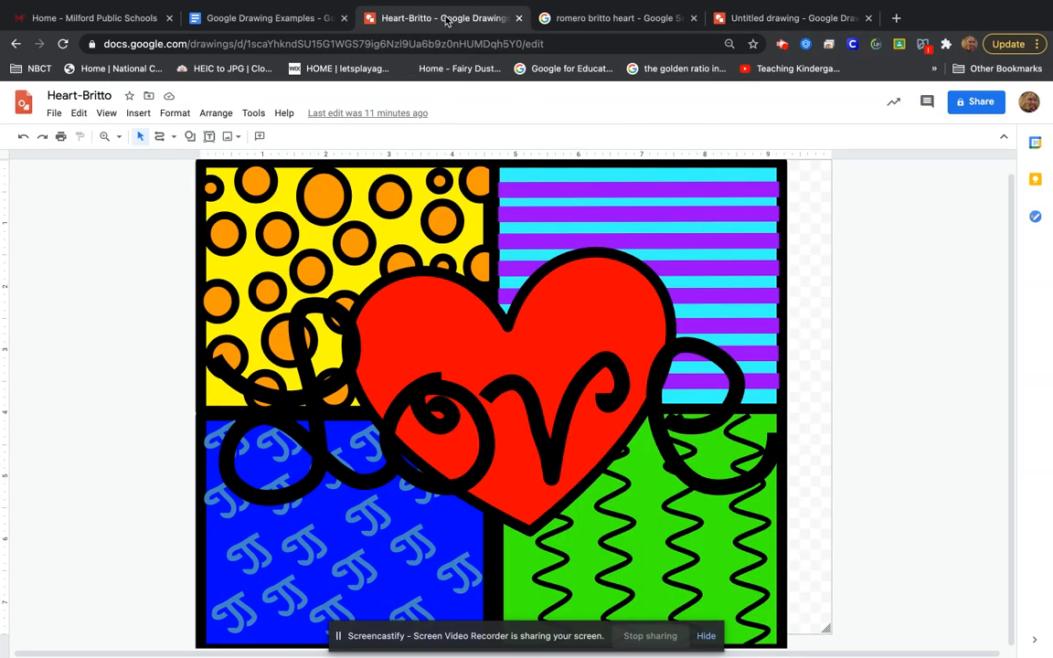